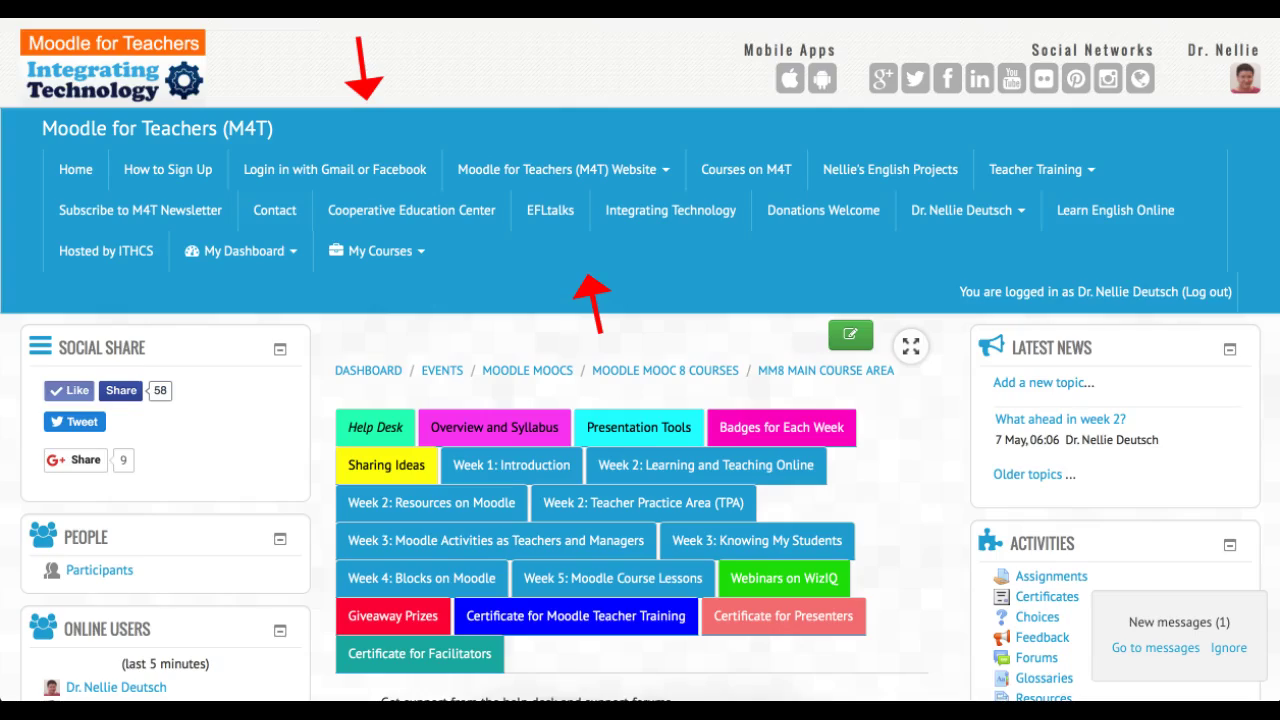
- Scroll down the course page to the Administration block showing Site administration
{"action": "scroll", "coordinate": [640, 400], "scroll_direction": "down", "scroll_amount": 2}
{"action": "scroll", "coordinate": [640, 400], "scroll_direction": "down", "scroll_amount": 1}
{"action": "scroll", "coordinate": [640, 400], "scroll_direction": "down", "scroll_amount": 1}
{"action": "scroll", "coordinate": [640, 400], "scroll_direction": "down", "scroll_amount": 1}
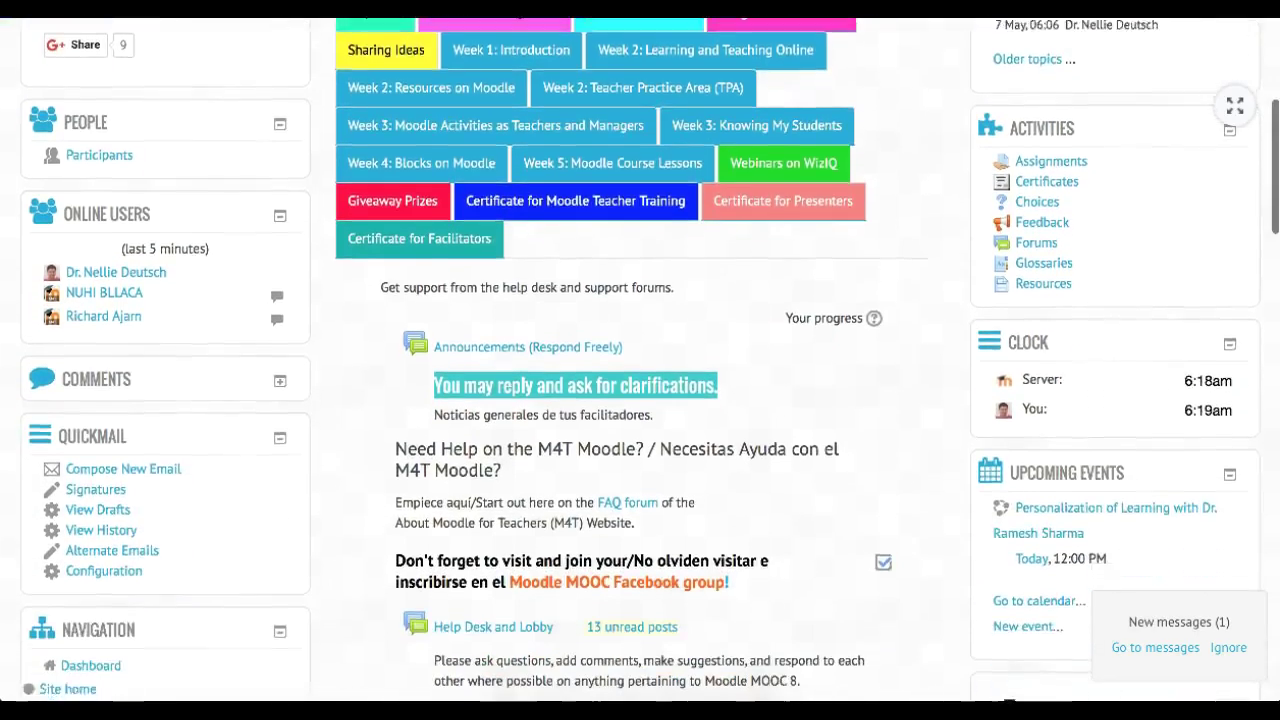
{"action": "scroll", "coordinate": [640, 400], "scroll_direction": "down", "scroll_amount": 1}
{"action": "scroll", "coordinate": [640, 400], "scroll_direction": "down", "scroll_amount": 2}
{"action": "scroll", "coordinate": [640, 400], "scroll_direction": "down", "scroll_amount": 2}
{"action": "scroll", "coordinate": [640, 400], "scroll_direction": "down", "scroll_amount": 1}
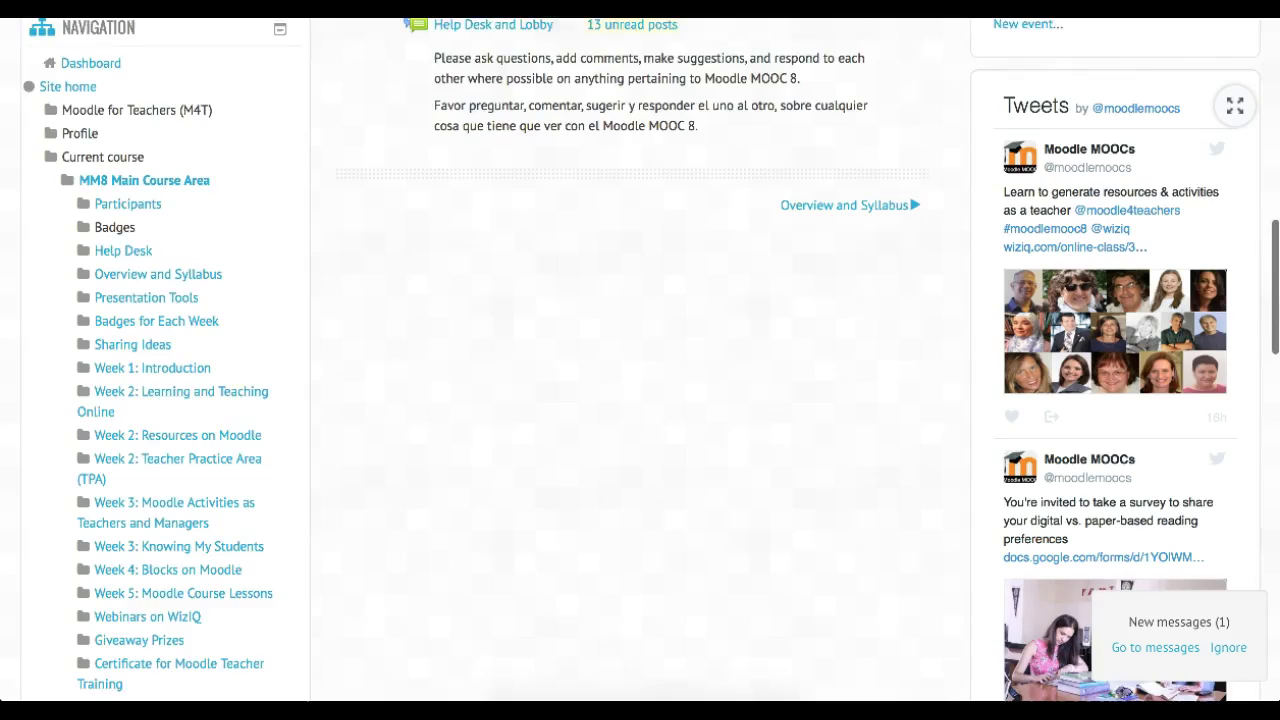
{"action": "scroll", "coordinate": [640, 400], "scroll_direction": "down", "scroll_amount": 1}
{"action": "scroll", "coordinate": [640, 400], "scroll_direction": "down", "scroll_amount": 2}
{"action": "scroll", "coordinate": [640, 400], "scroll_direction": "down", "scroll_amount": 1}
{"action": "scroll", "coordinate": [640, 400], "scroll_direction": "down", "scroll_amount": 2}
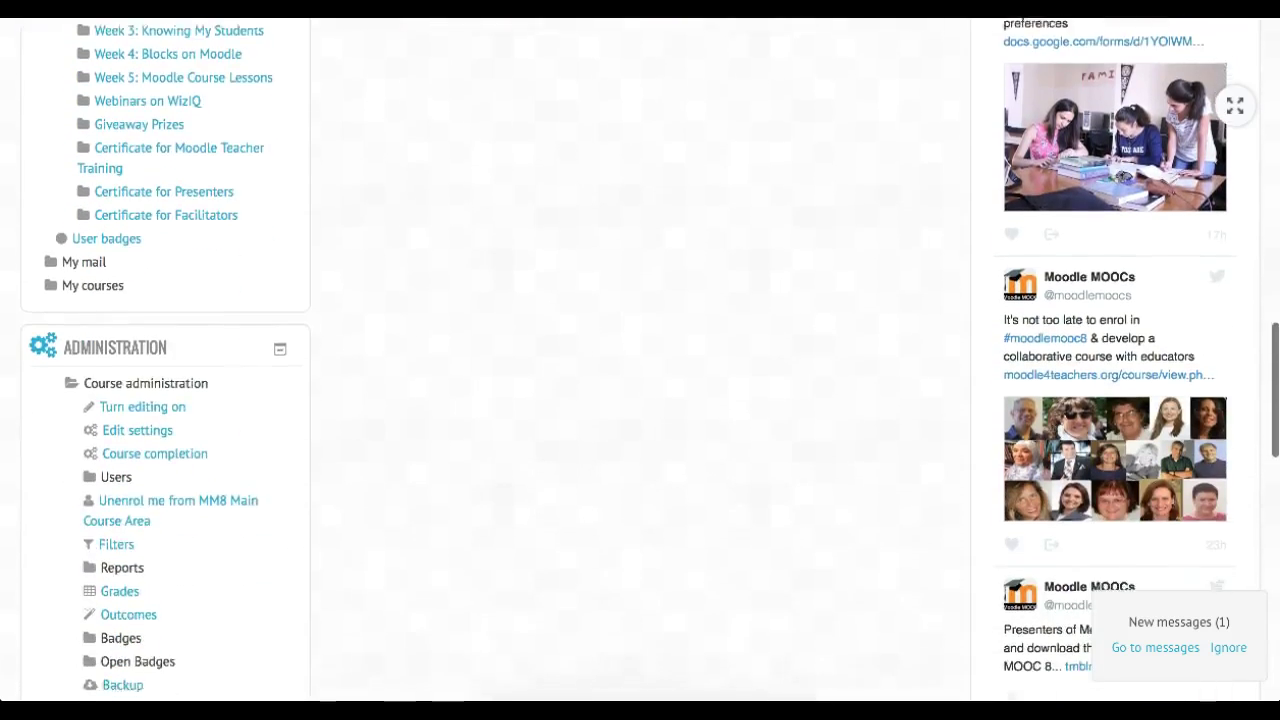
{"action": "scroll", "coordinate": [640, 400], "scroll_direction": "down", "scroll_amount": 2}
{"action": "scroll", "coordinate": [640, 400], "scroll_direction": "down", "scroll_amount": 2}
{"action": "scroll", "coordinate": [640, 400], "scroll_direction": "down", "scroll_amount": 1}
{"action": "scroll", "coordinate": [640, 400], "scroll_direction": "down", "scroll_amount": 1}
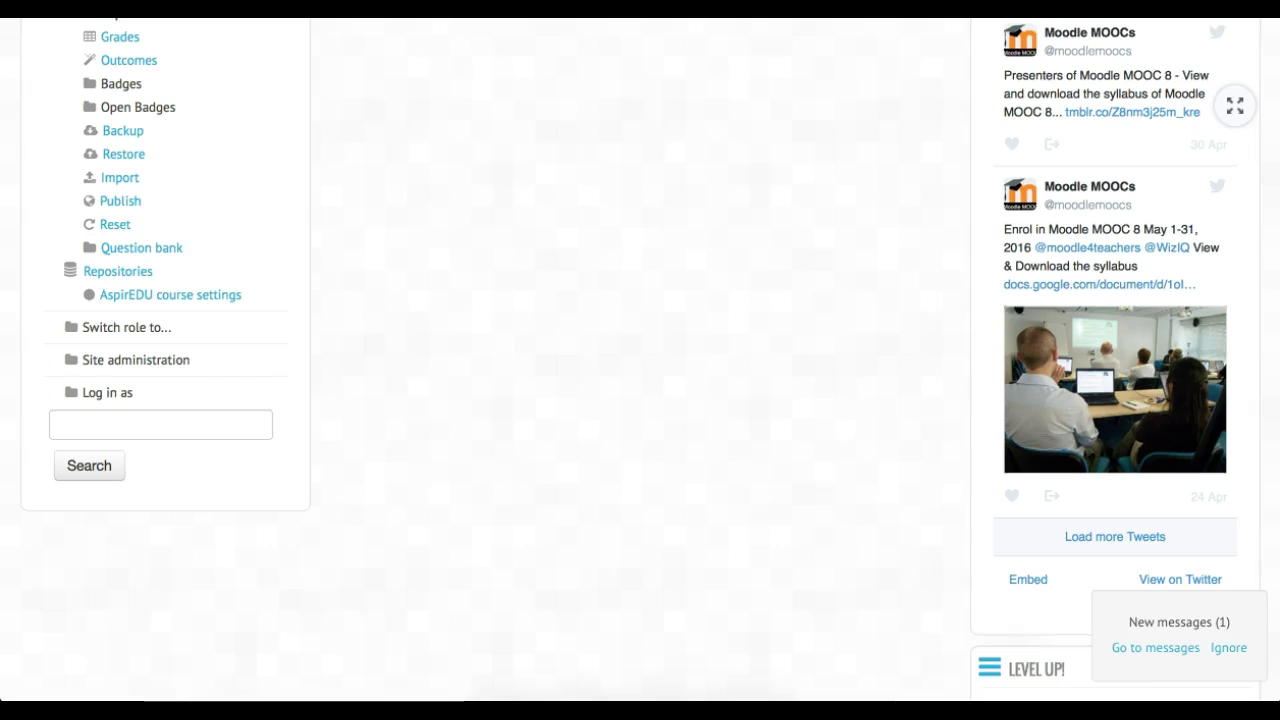
{"action": "scroll", "coordinate": [640, 400], "scroll_direction": "up", "scroll_amount": 1}
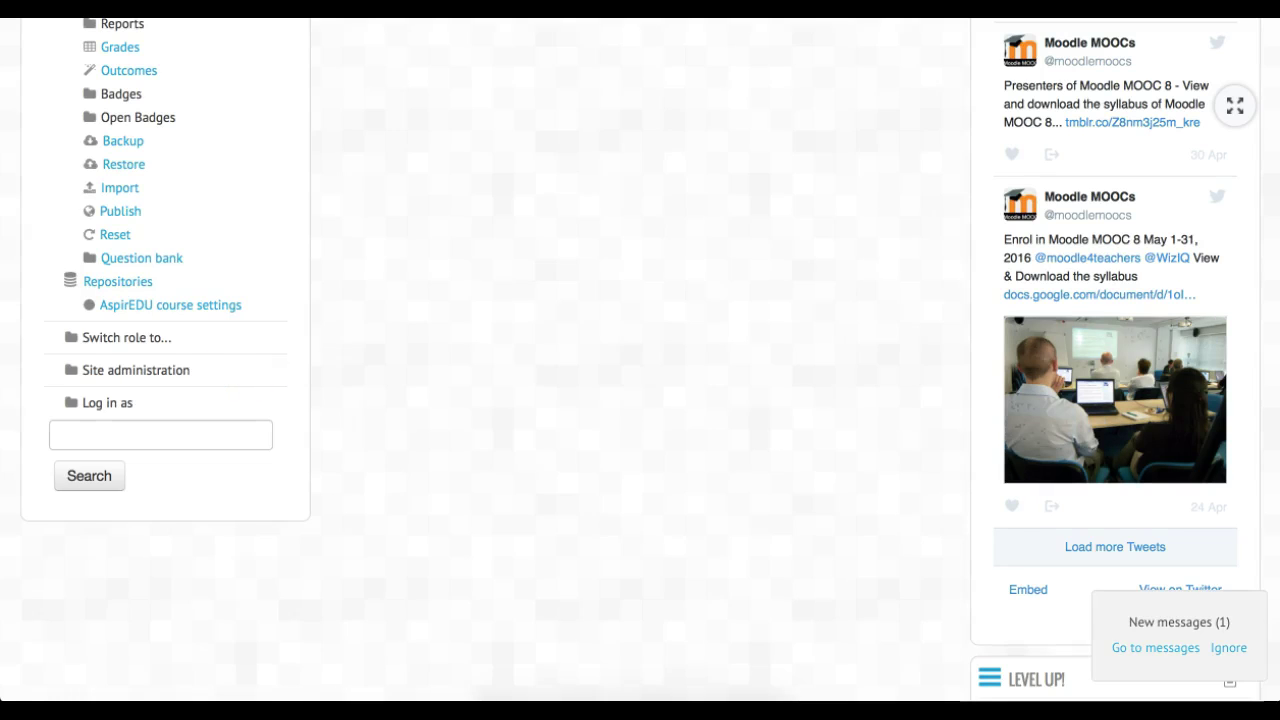
- Expand Site administration and scroll down to its Appearance group
{"action": "left_click", "coordinate": [136, 370]}
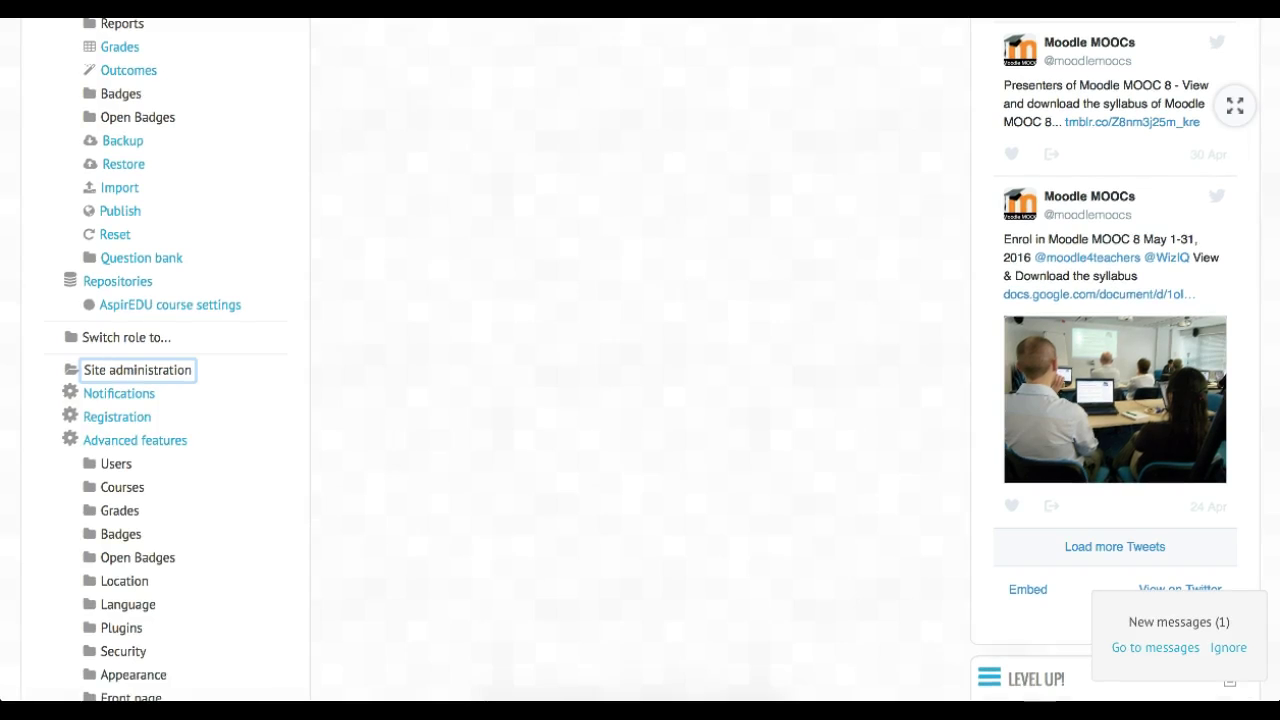
{"action": "scroll", "coordinate": [130, 410], "scroll_direction": "down", "scroll_amount": 1}
{"action": "scroll", "coordinate": [135, 350], "scroll_direction": "down", "scroll_amount": 3}
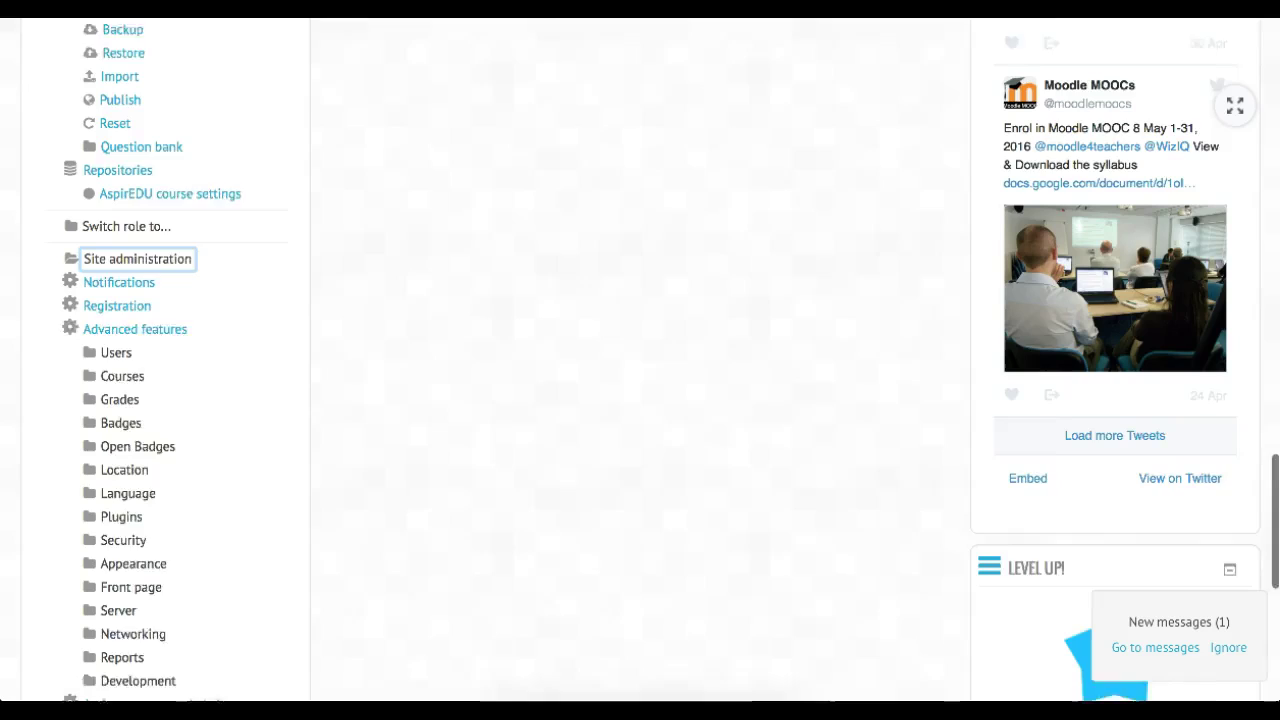
{"action": "scroll", "coordinate": [135, 350], "scroll_direction": "down", "scroll_amount": 2}
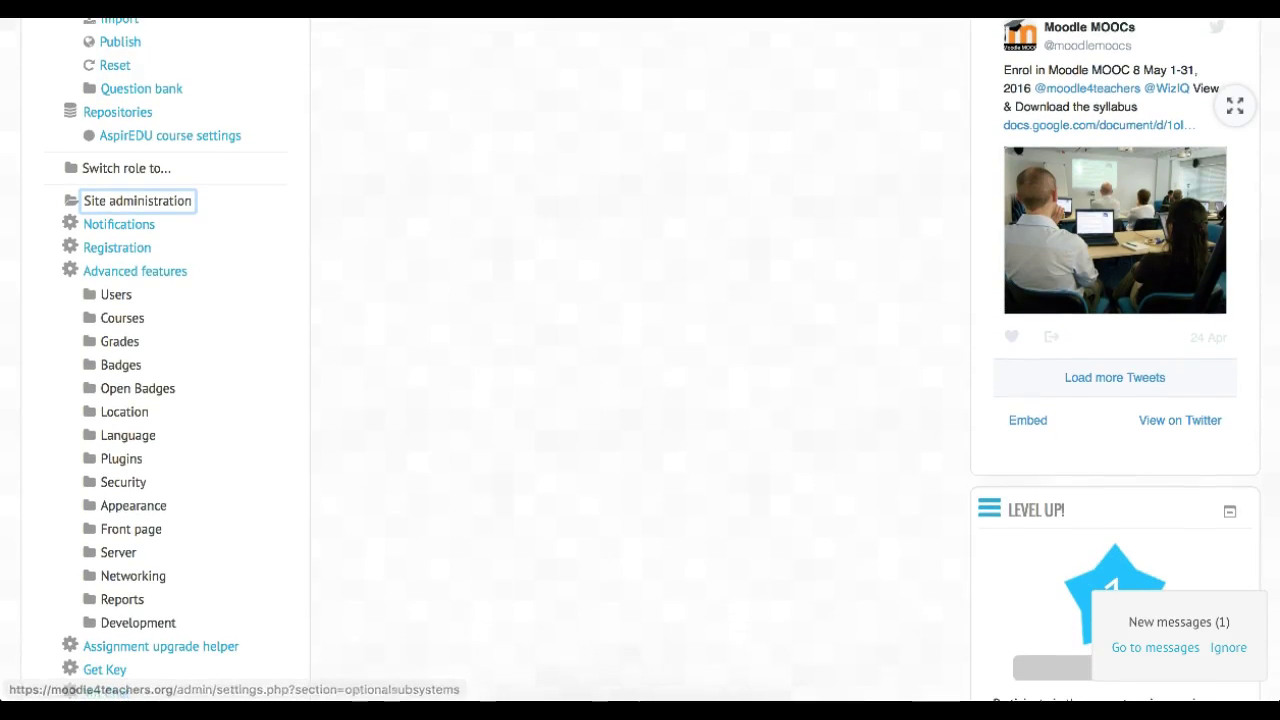
{"action": "scroll", "coordinate": [135, 270], "scroll_direction": "down", "scroll_amount": 1}
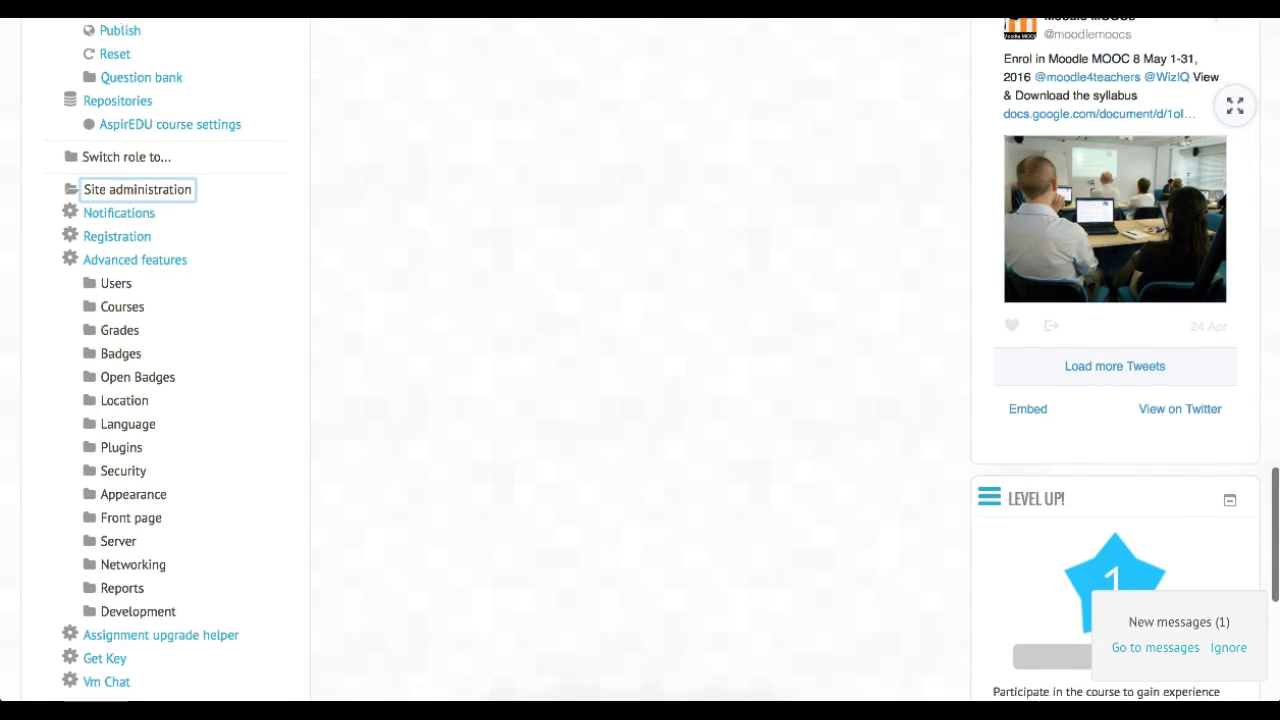
{"action": "scroll", "coordinate": [640, 360], "scroll_direction": "down", "scroll_amount": 2}
{"action": "scroll", "coordinate": [640, 360], "scroll_direction": "down", "scroll_amount": 1}
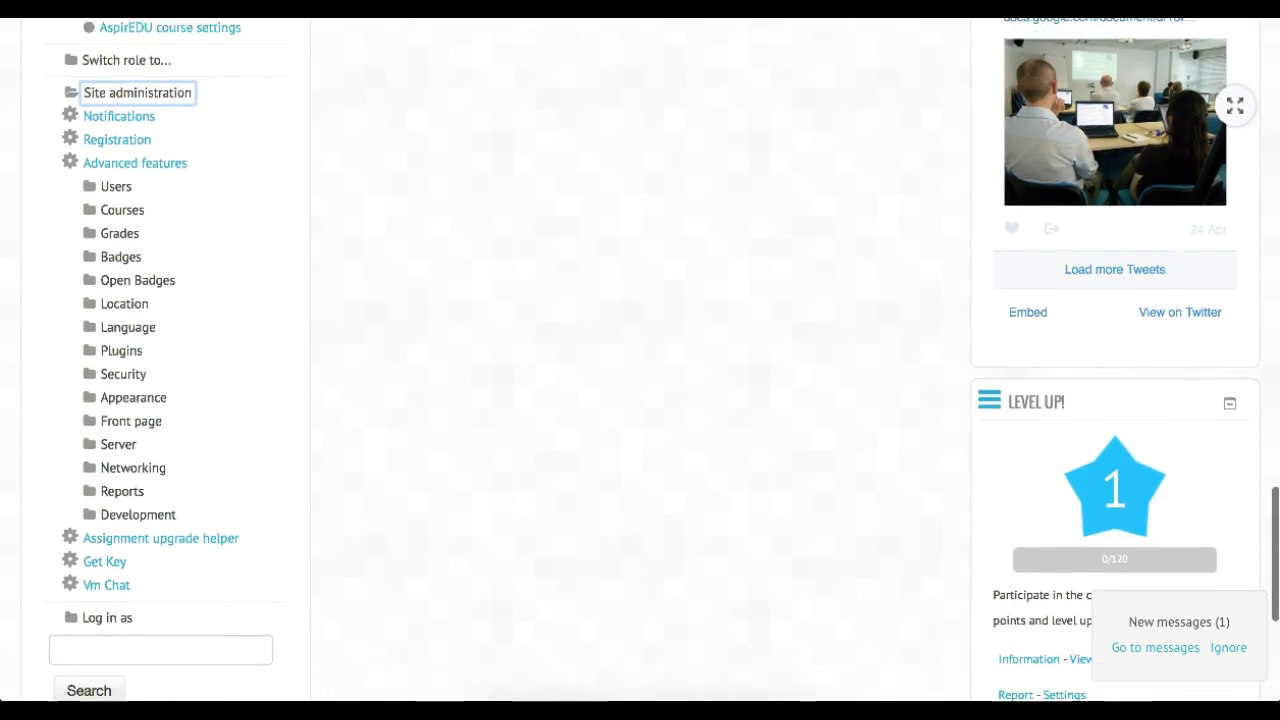
{"action": "scroll", "coordinate": [640, 360], "scroll_direction": "down", "scroll_amount": 2}
- Open Appearance › Themes › Theme settings
{"action": "left_click", "coordinate": [133, 334]}
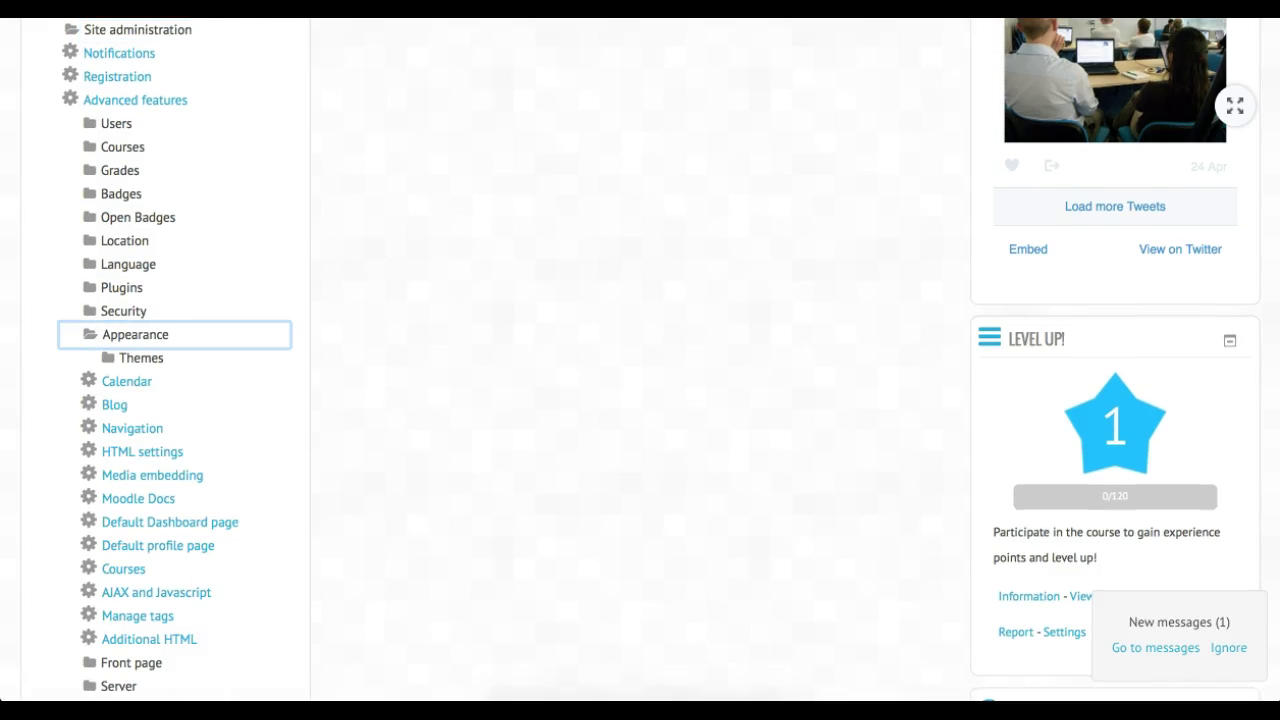
{"action": "left_click", "coordinate": [141, 357]}
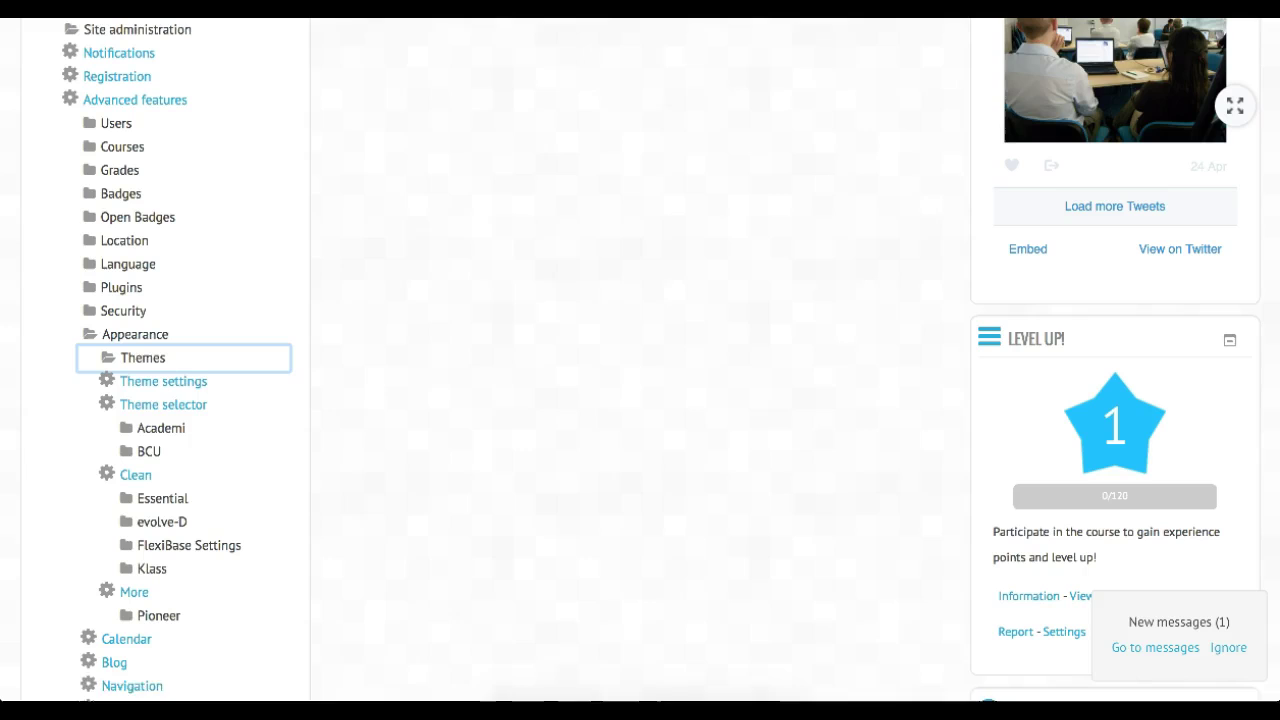
{"action": "left_click", "coordinate": [163, 381]}
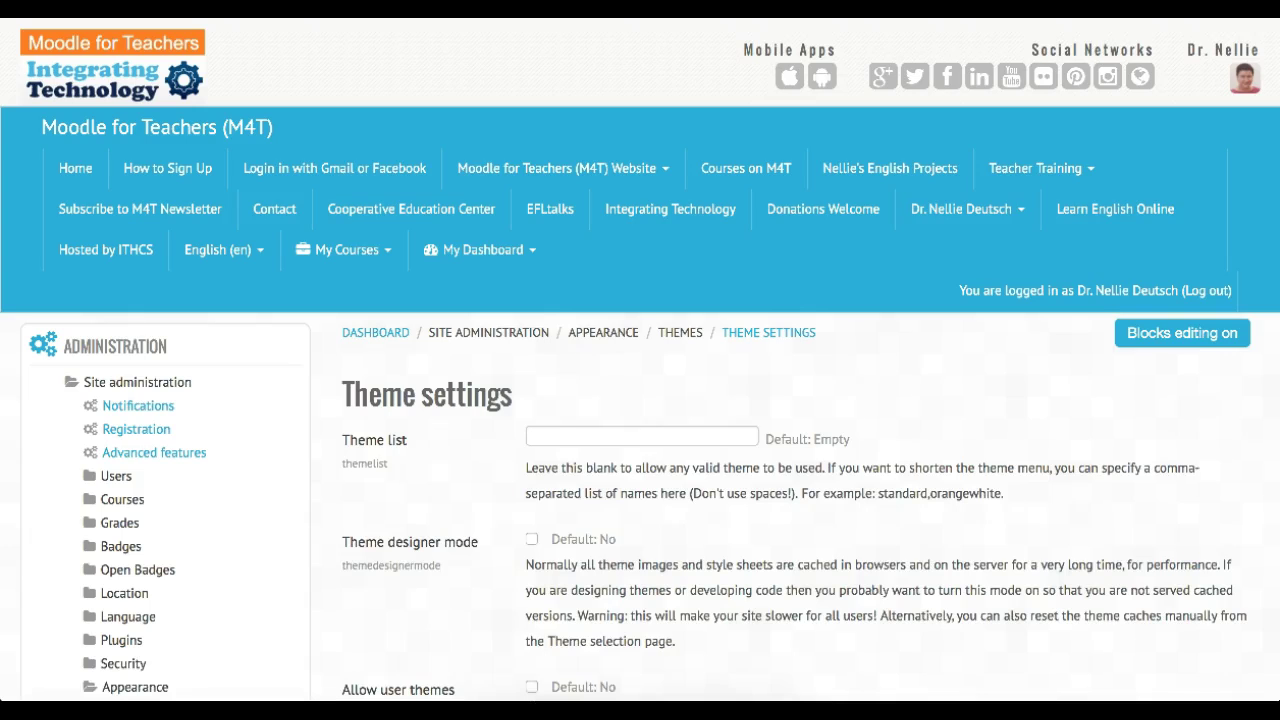
- Scroll the Theme settings page to the Custom menu items field listing Home and How to Sign Up
{"action": "scroll", "coordinate": [640, 400], "scroll_direction": "down", "scroll_amount": 2}
{"action": "scroll", "coordinate": [640, 400], "scroll_direction": "down", "scroll_amount": 1}
{"action": "scroll", "coordinate": [640, 400], "scroll_direction": "down", "scroll_amount": 2}
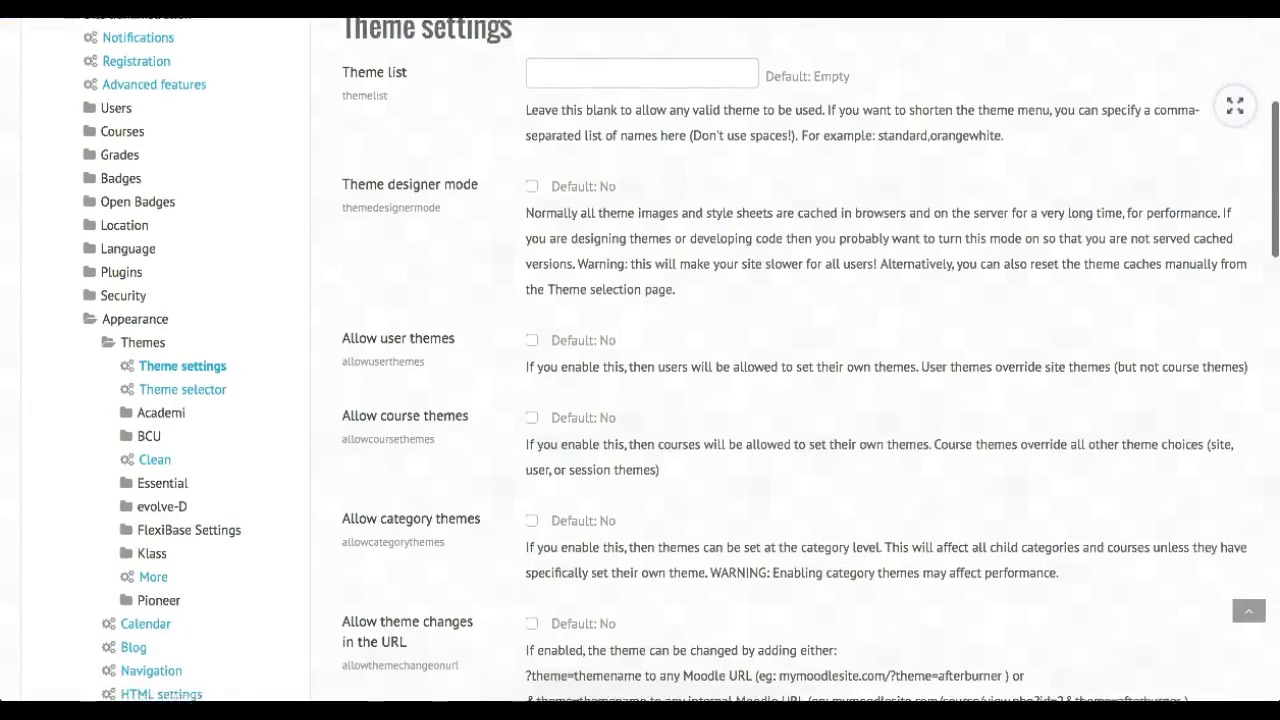
{"action": "scroll", "coordinate": [640, 400], "scroll_direction": "down", "scroll_amount": 1}
{"action": "scroll", "coordinate": [640, 400], "scroll_direction": "down", "scroll_amount": 2}
{"action": "scroll", "coordinate": [640, 400], "scroll_direction": "down", "scroll_amount": 3}
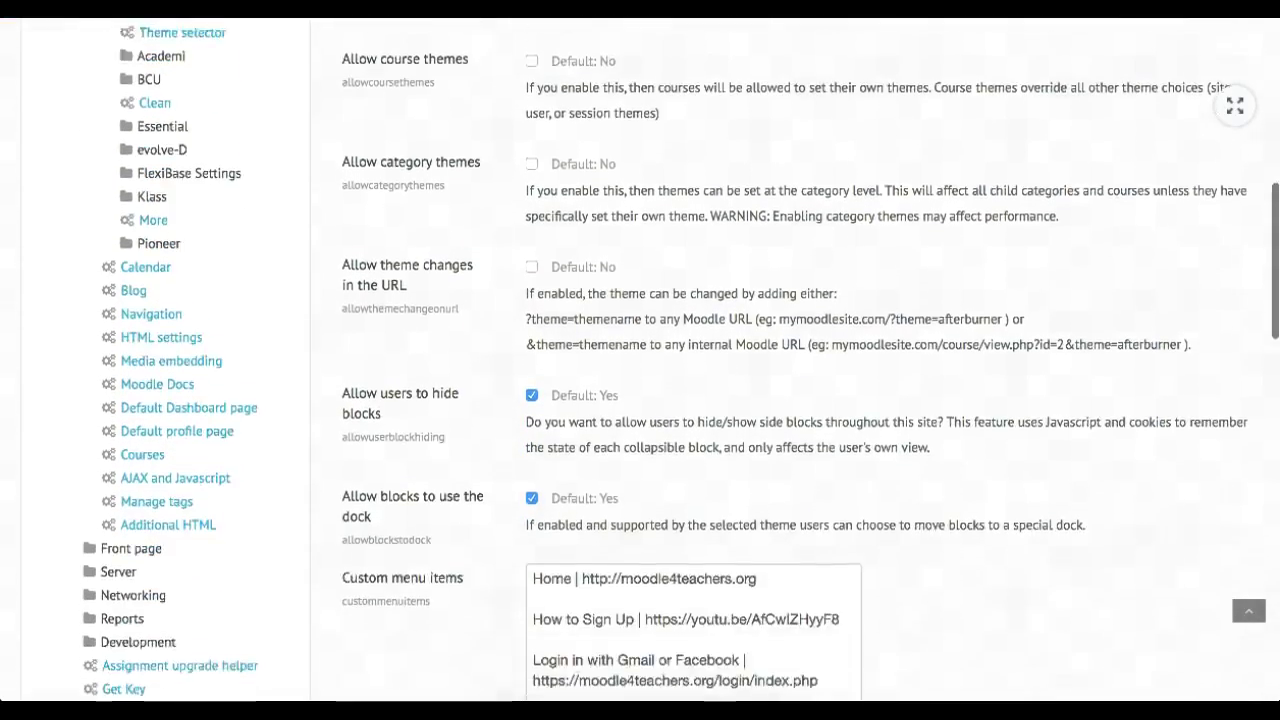
{"action": "scroll", "coordinate": [640, 400], "scroll_direction": "down", "scroll_amount": 2}
{"action": "scroll", "coordinate": [640, 400], "scroll_direction": "down", "scroll_amount": 2}
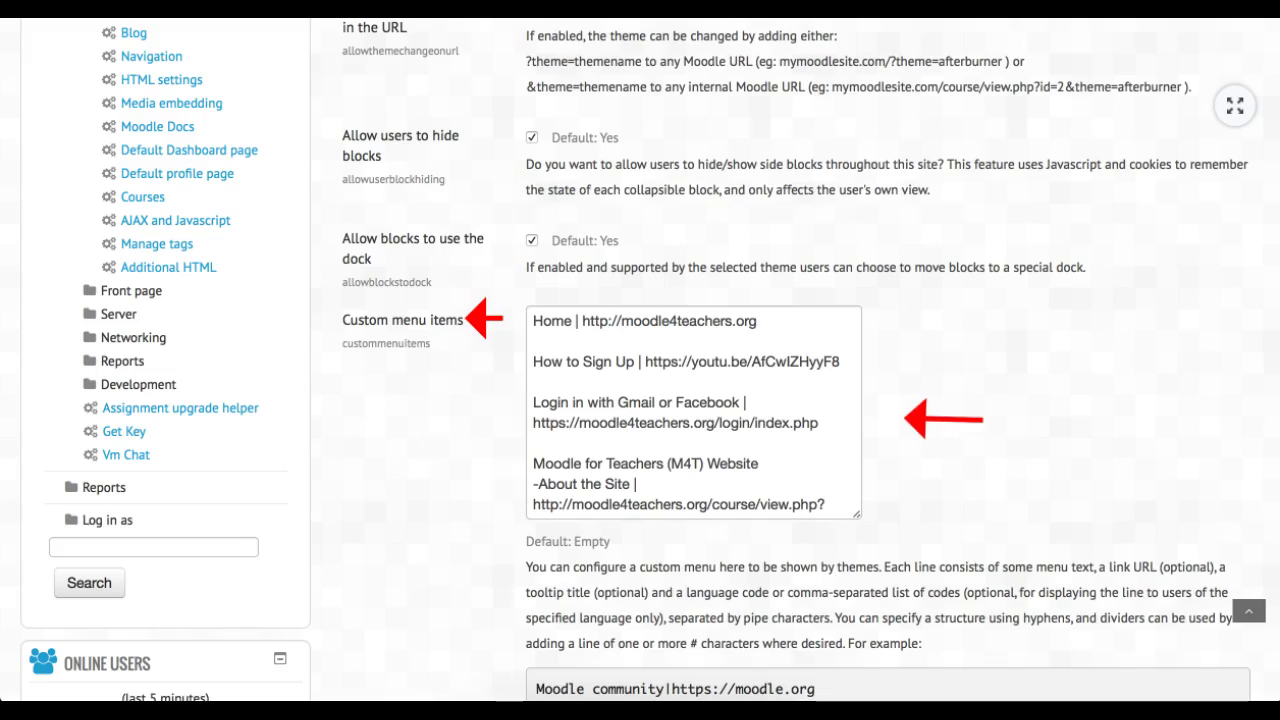
{"action": "scroll", "coordinate": [640, 360], "scroll_direction": "down", "scroll_amount": 5}
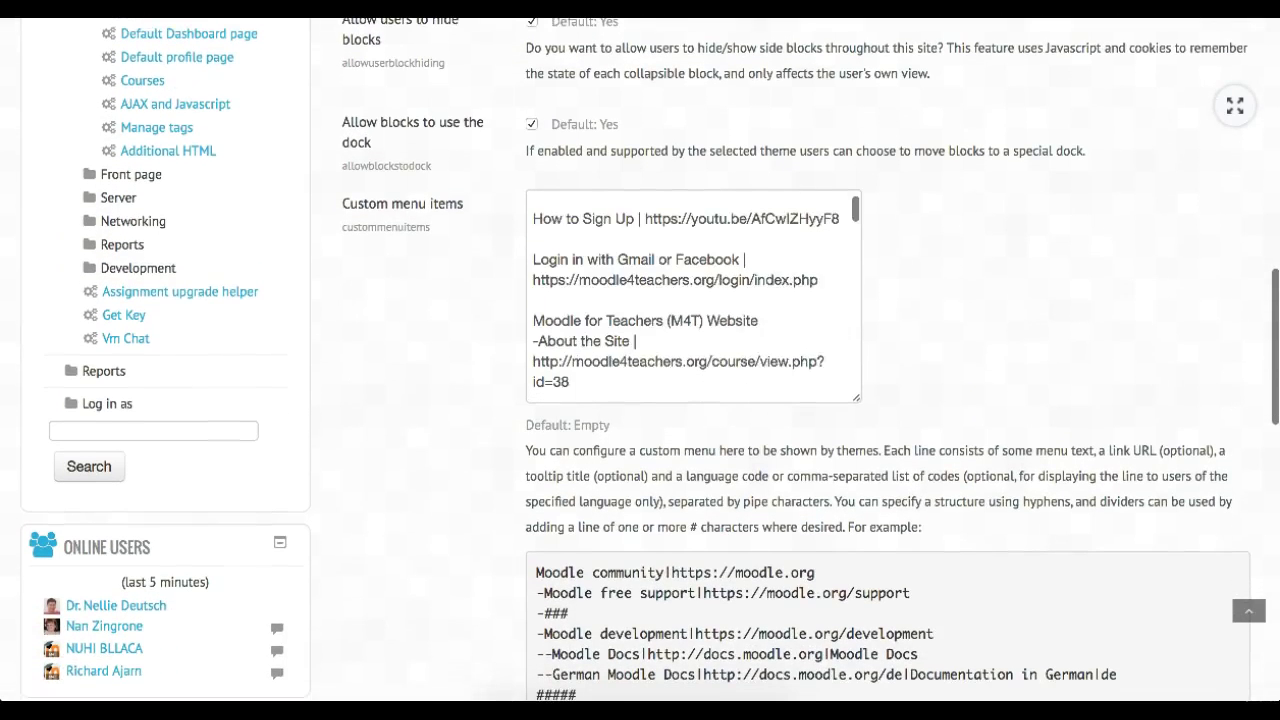
{"action": "scroll", "coordinate": [693, 296], "scroll_direction": "down", "scroll_amount": 1}
{"action": "scroll", "coordinate": [693, 296], "scroll_direction": "down", "scroll_amount": 1}
{"action": "scroll", "coordinate": [693, 296], "scroll_direction": "down", "scroll_amount": 1}
{"action": "scroll", "coordinate": [693, 296], "scroll_direction": "down", "scroll_amount": 2}
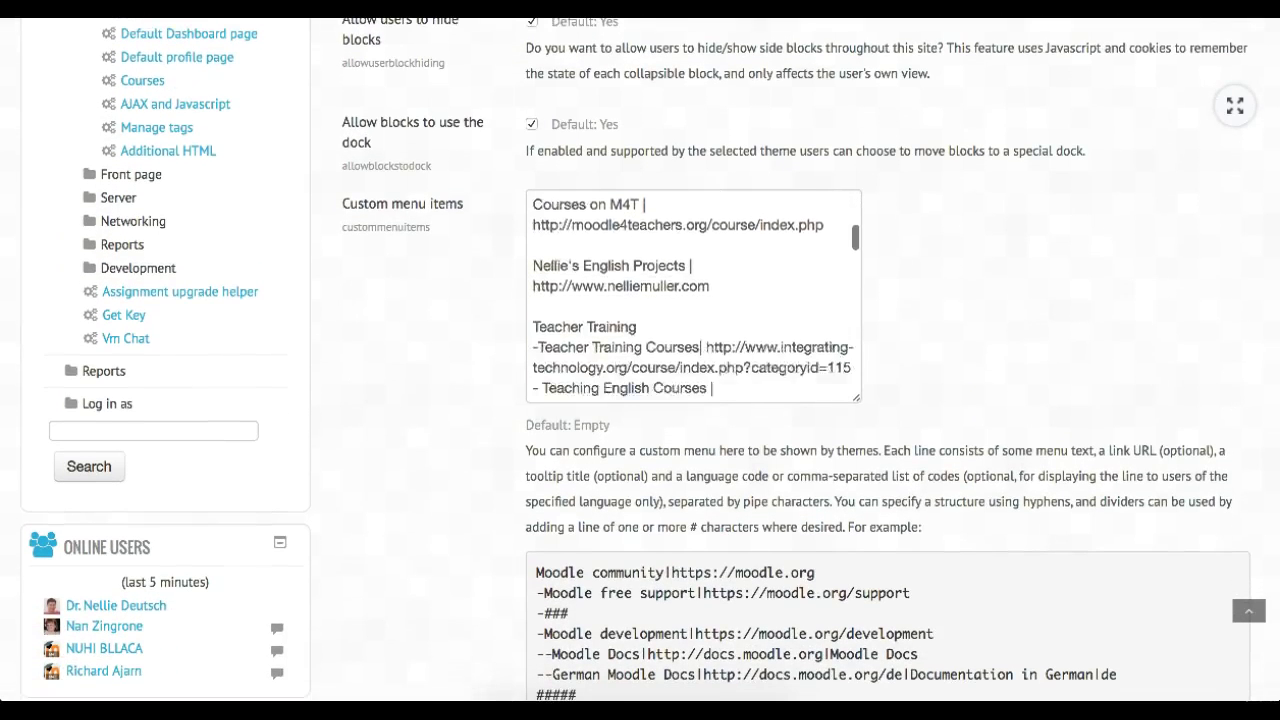
{"action": "scroll", "coordinate": [693, 296], "scroll_direction": "down", "scroll_amount": 2}
{"action": "scroll", "coordinate": [693, 296], "scroll_direction": "down", "scroll_amount": 1}
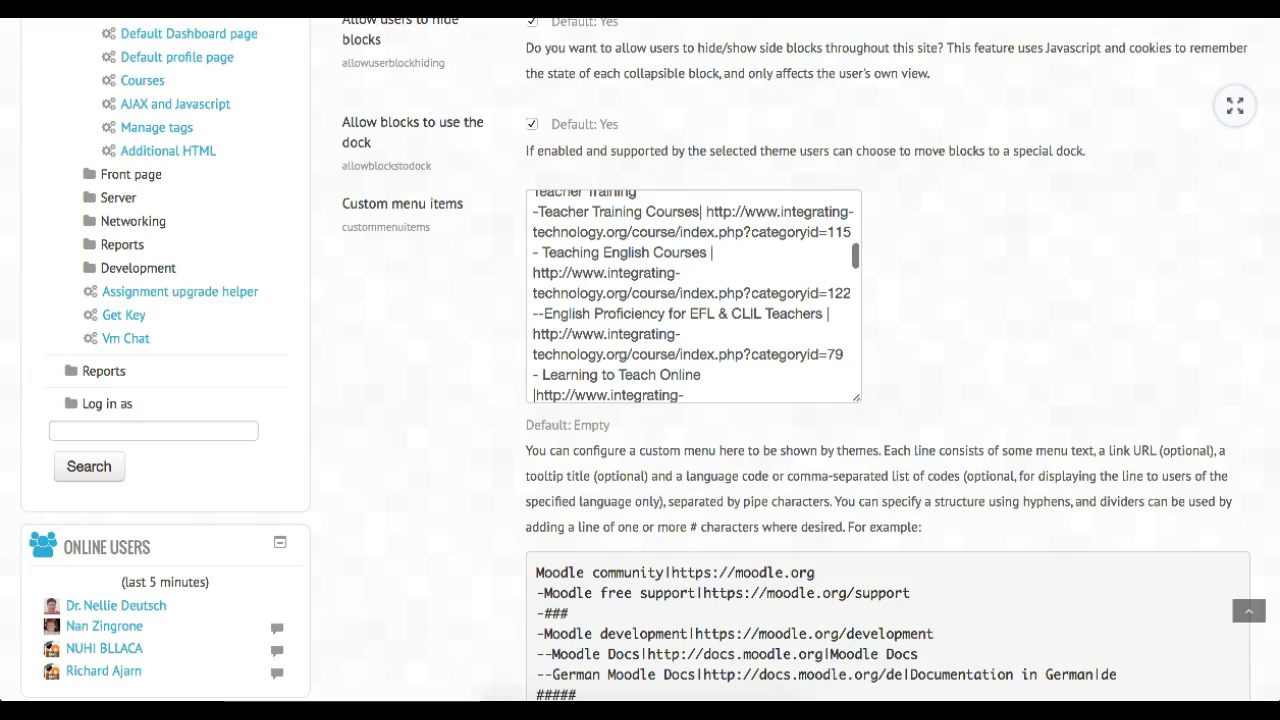
{"action": "scroll", "coordinate": [693, 296], "scroll_direction": "up", "scroll_amount": 1}
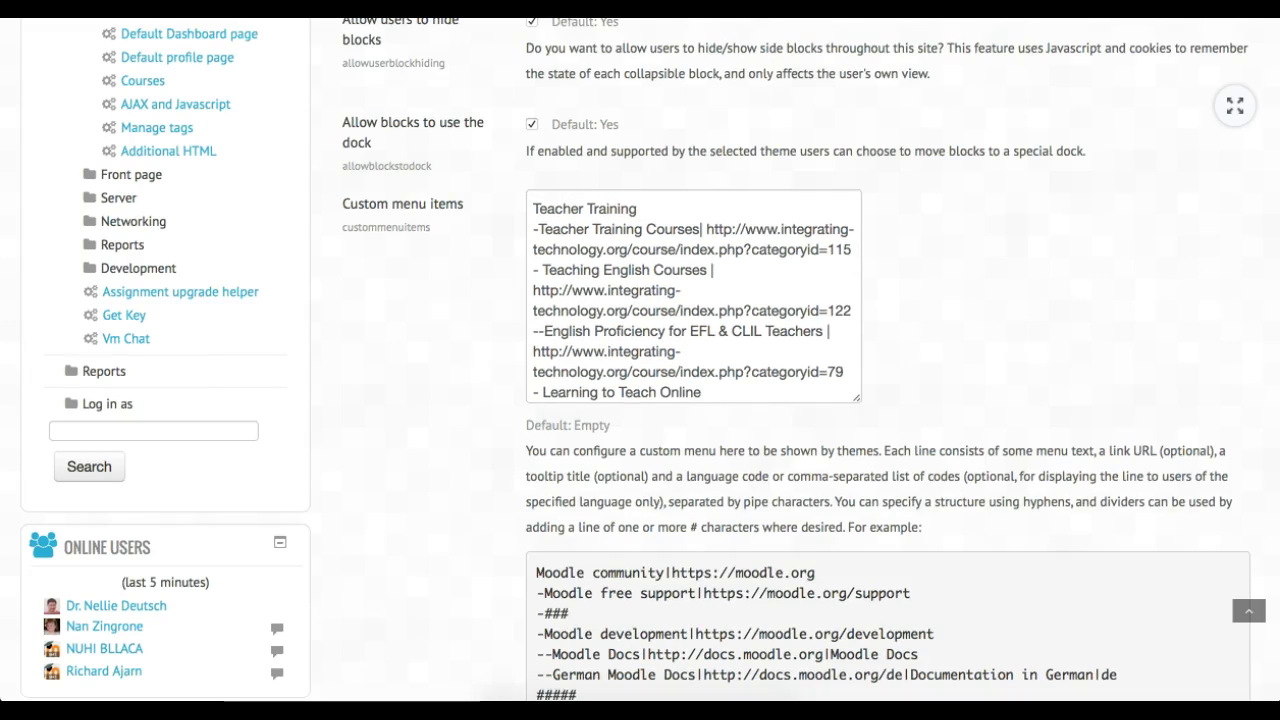
{"action": "scroll", "coordinate": [693, 296], "scroll_direction": "down", "scroll_amount": 1}
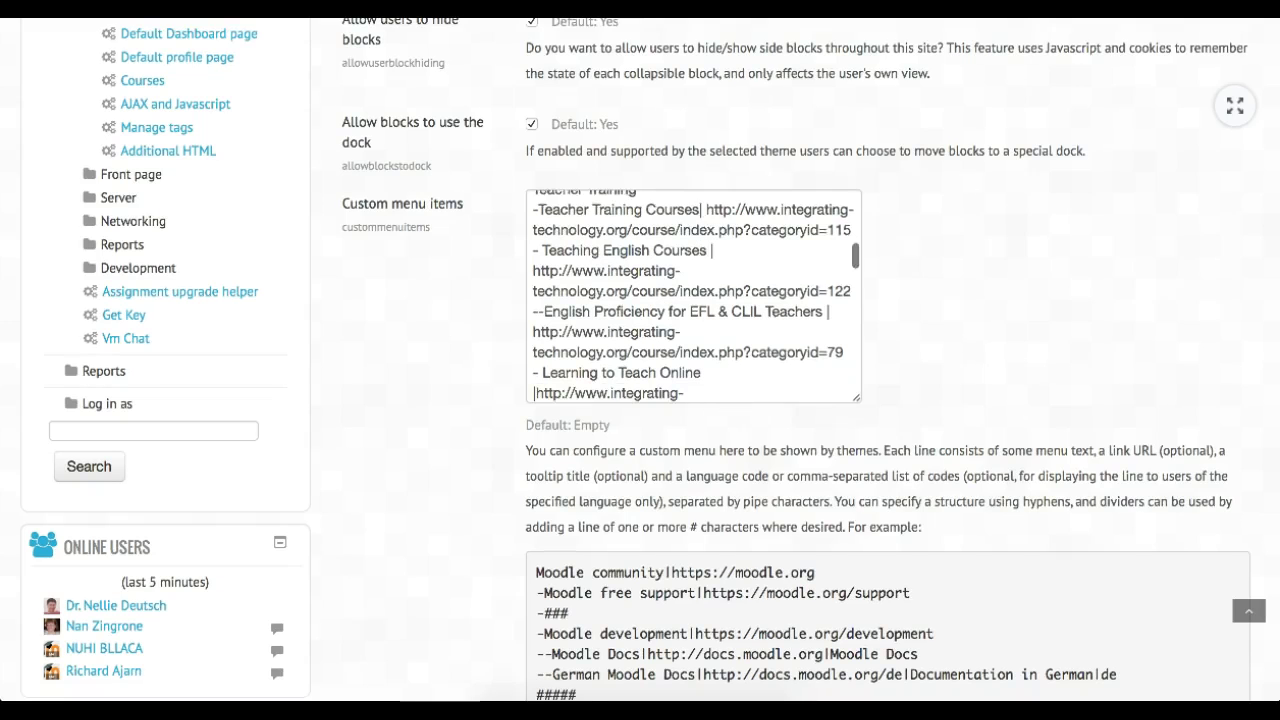
{"action": "scroll", "coordinate": [693, 296], "scroll_direction": "down", "scroll_amount": 1}
{"action": "scroll", "coordinate": [693, 296], "scroll_direction": "down", "scroll_amount": 1}
{"action": "scroll", "coordinate": [693, 296], "scroll_direction": "down", "scroll_amount": 2}
{"action": "scroll", "coordinate": [693, 296], "scroll_direction": "down", "scroll_amount": 1}
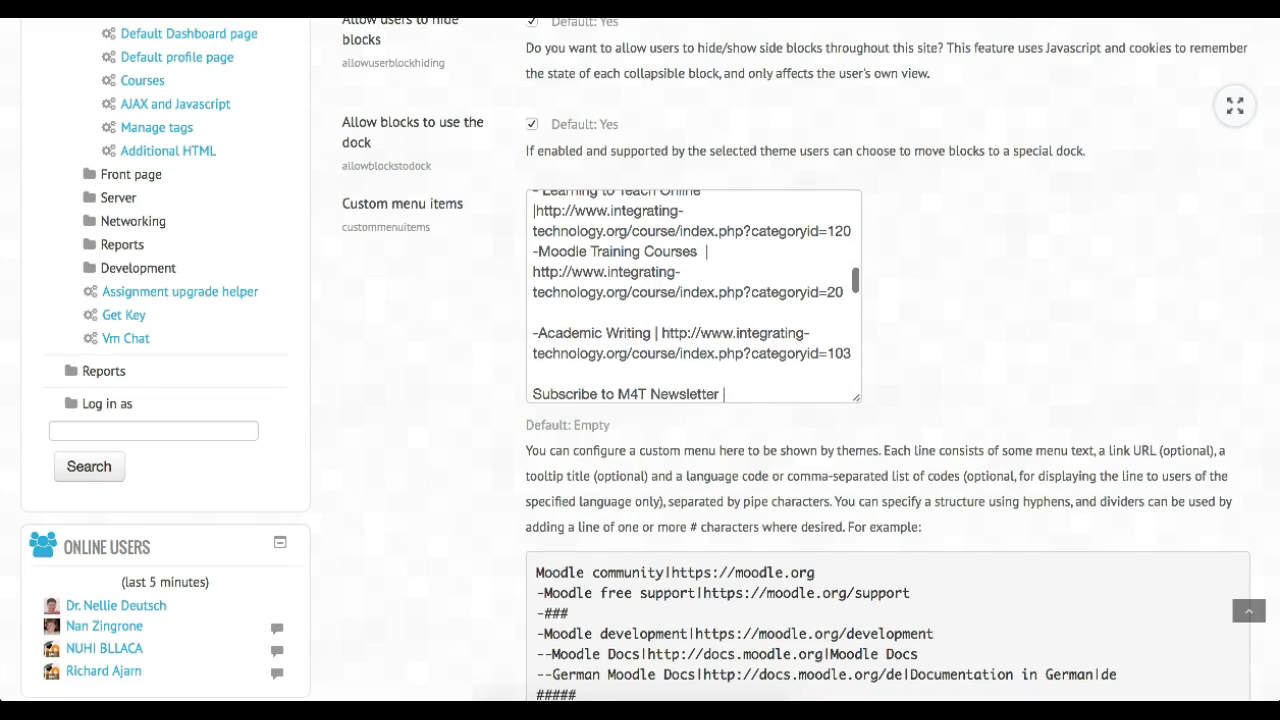
{"action": "scroll", "coordinate": [693, 296], "scroll_direction": "up", "scroll_amount": 2}
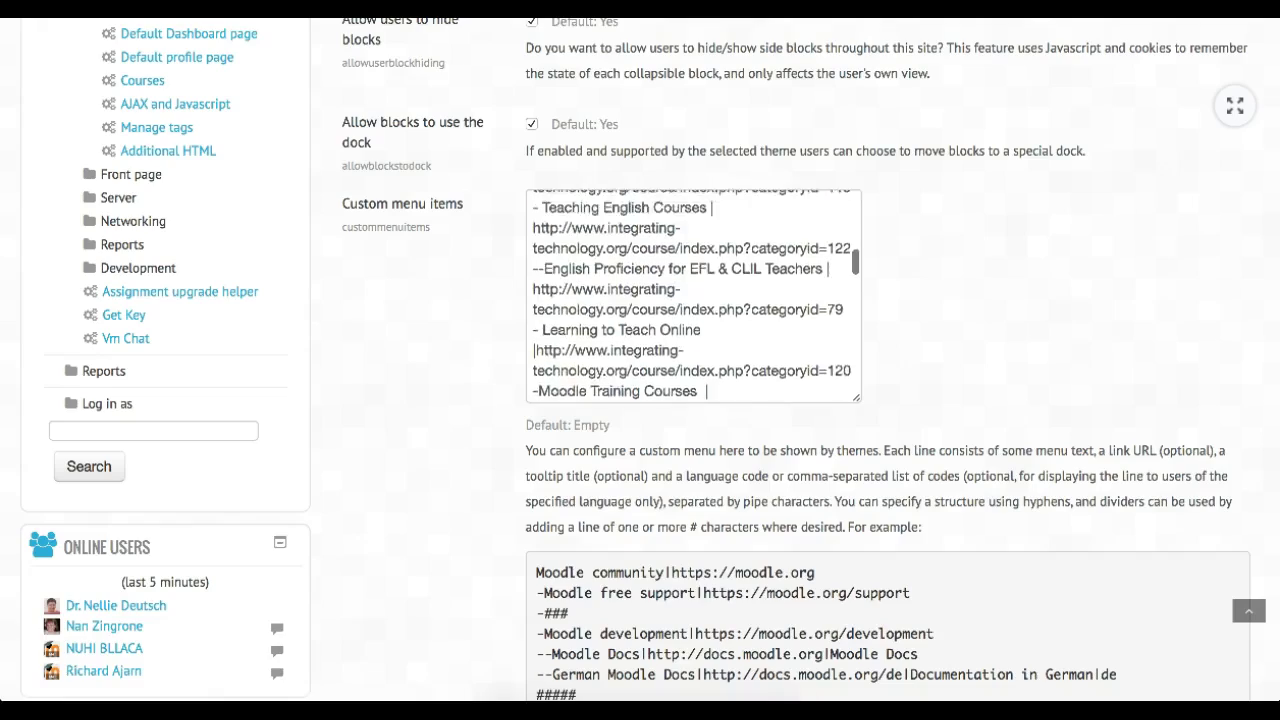
{"action": "scroll", "coordinate": [693, 296], "scroll_direction": "up", "scroll_amount": 3}
{"action": "scroll", "coordinate": [693, 296], "scroll_direction": "up", "scroll_amount": 3}
{"action": "scroll", "coordinate": [693, 296], "scroll_direction": "up", "scroll_amount": 3}
{"action": "scroll", "coordinate": [693, 296], "scroll_direction": "up", "scroll_amount": 3}
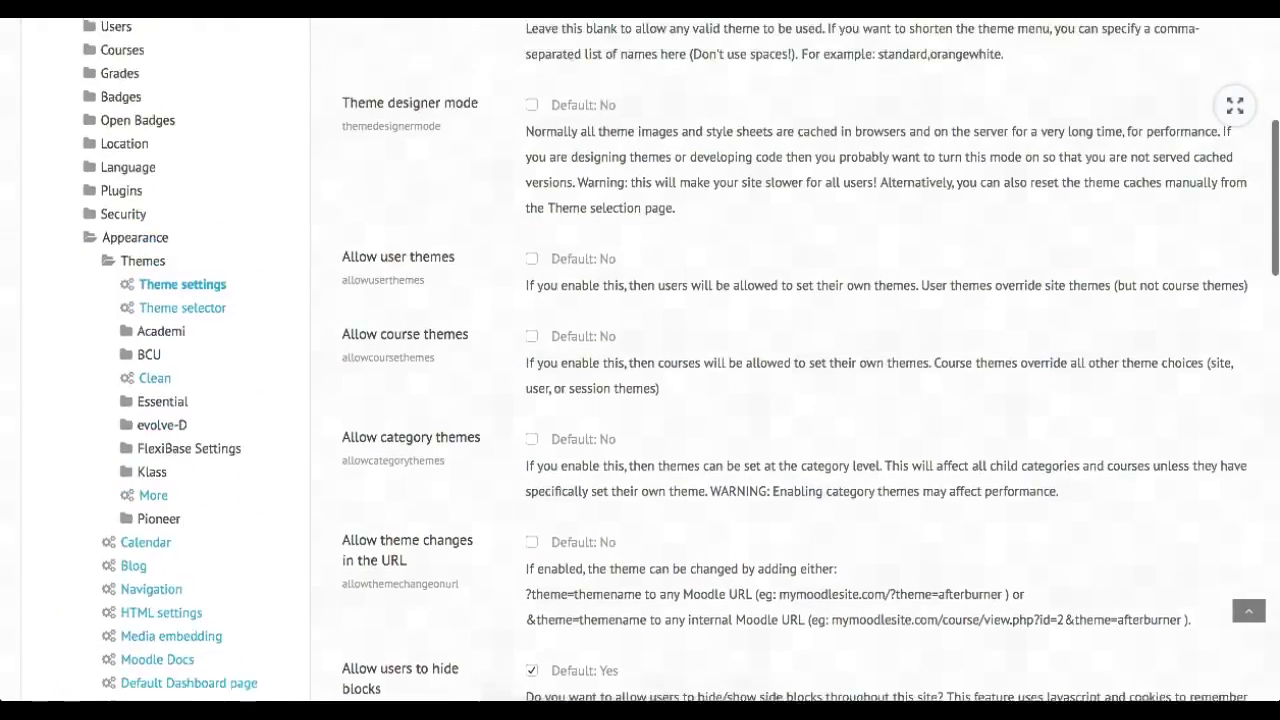
{"action": "scroll", "coordinate": [693, 296], "scroll_direction": "up", "scroll_amount": 3}
{"action": "scroll", "coordinate": [693, 296], "scroll_direction": "up", "scroll_amount": 3}
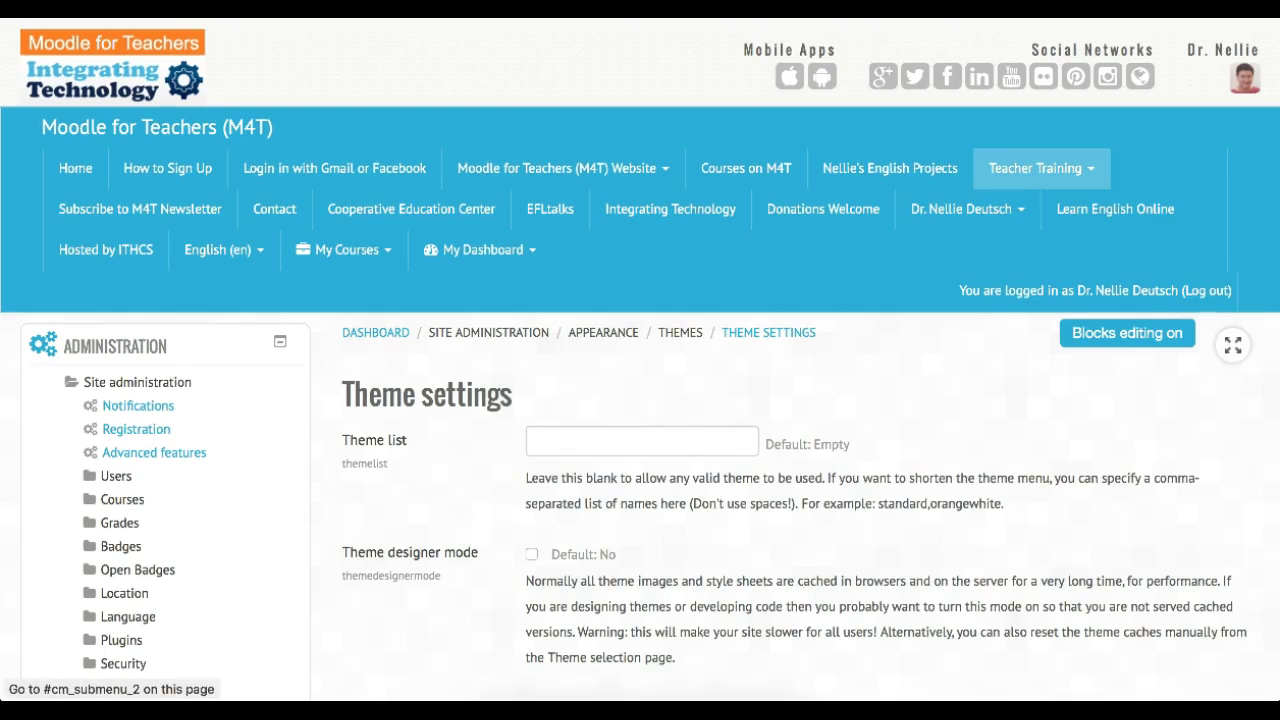
- Open the Teacher Training navigation menu to show its course submenus and the About the Site entry
{"action": "left_click", "coordinate": [1040, 168]}
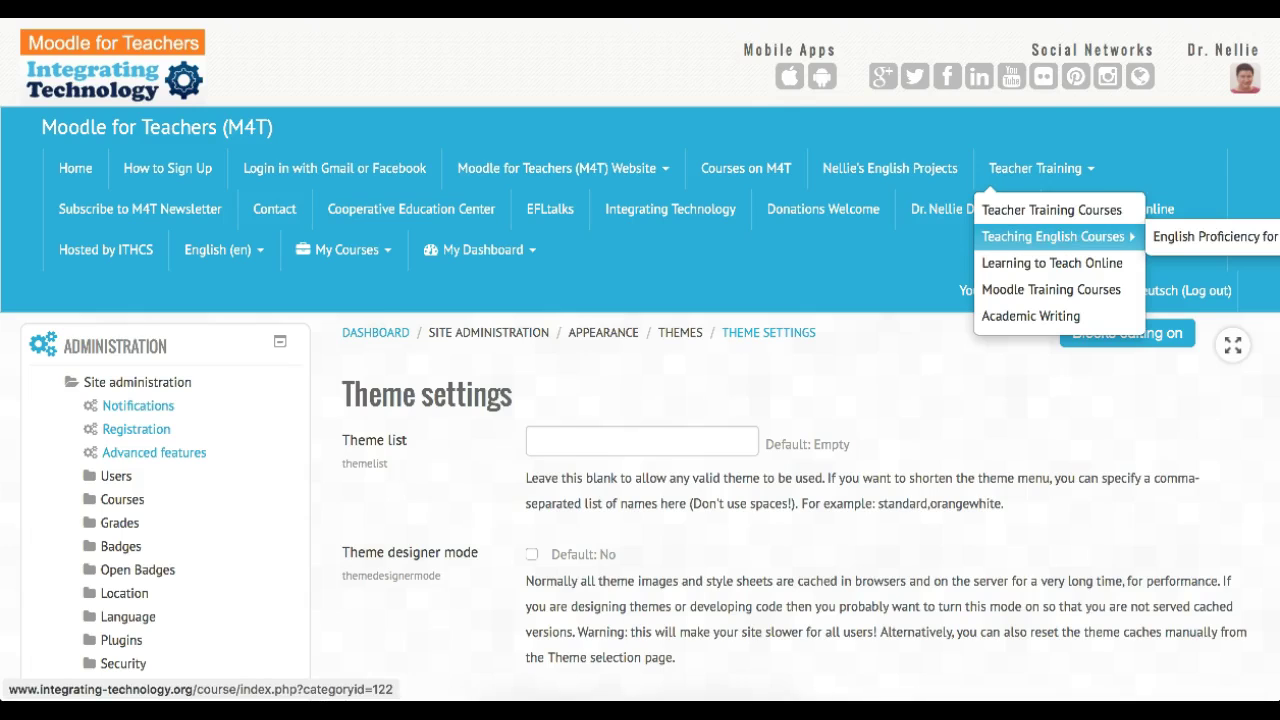
{"action": "scroll", "coordinate": [1055, 236], "scroll_direction": "down", "scroll_amount": 1}
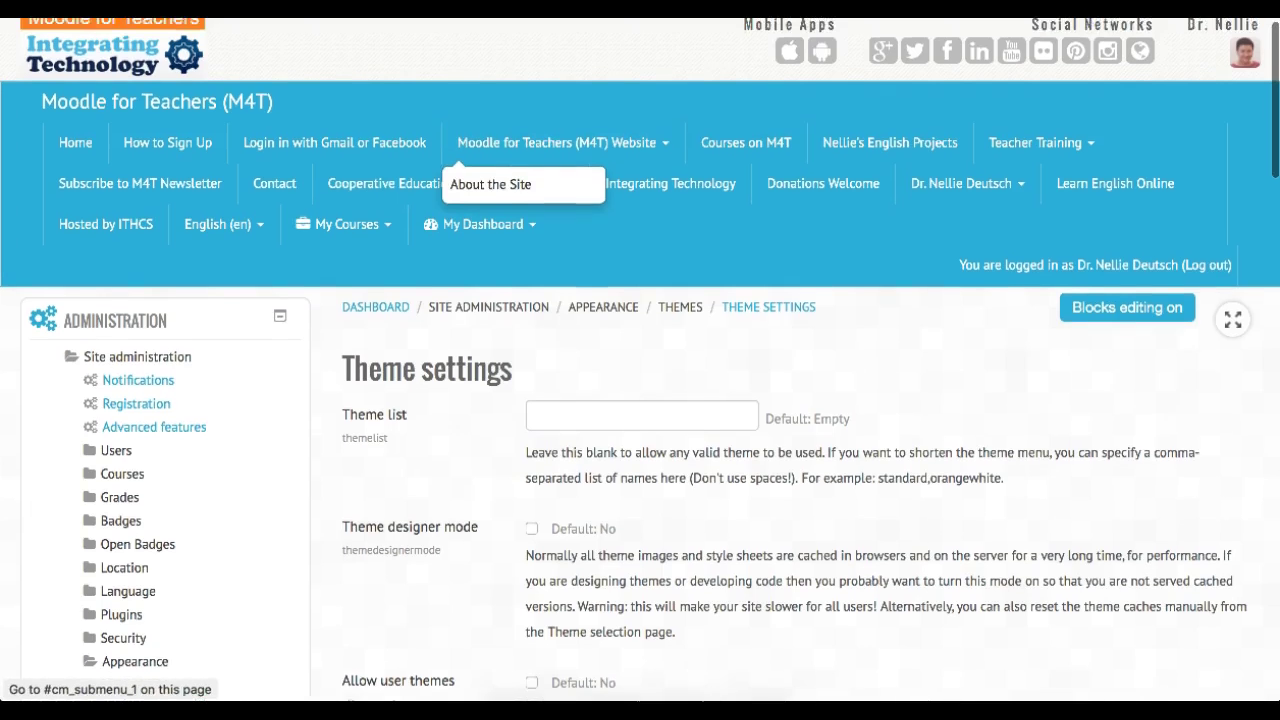
{"action": "scroll", "coordinate": [560, 147], "scroll_direction": "up", "scroll_amount": 1}
{"action": "scroll", "coordinate": [500, 189], "scroll_direction": "down", "scroll_amount": 1}
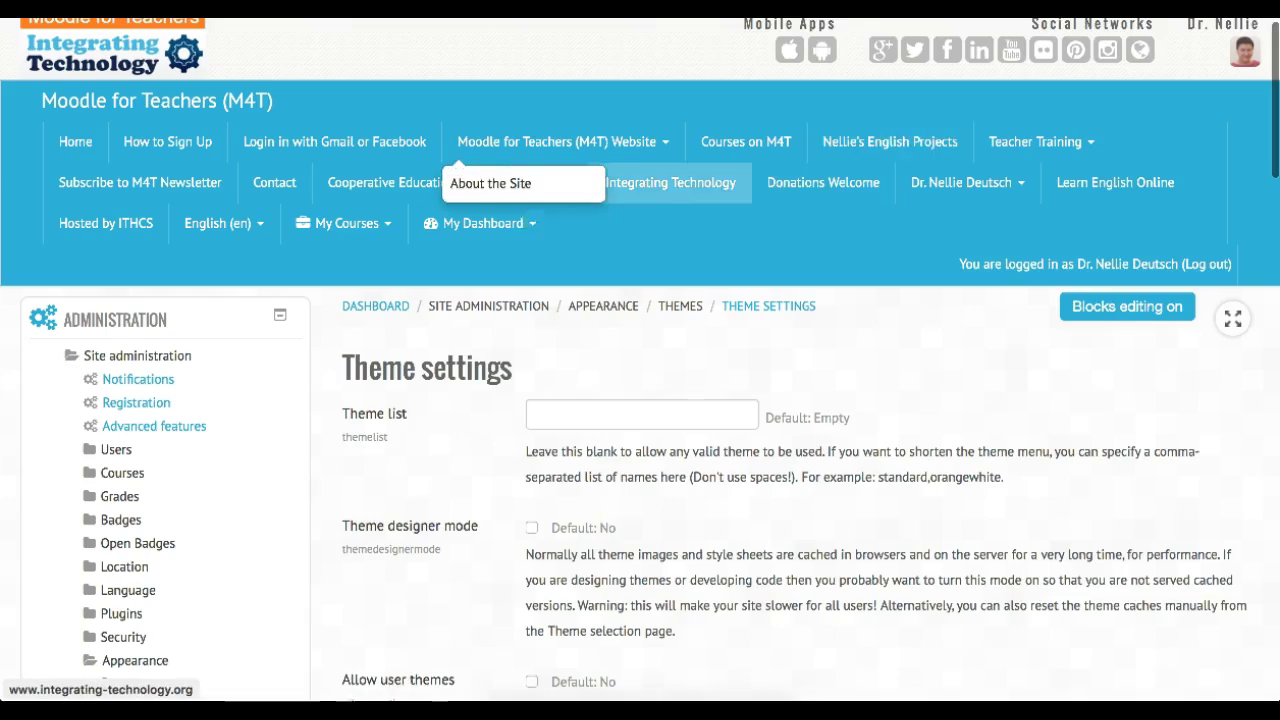
- Return to Custom menu items and select the Home entry's link URL
{"action": "scroll", "coordinate": [520, 200], "scroll_direction": "down", "scroll_amount": 5}
{"action": "scroll", "coordinate": [600, 198], "scroll_direction": "down", "scroll_amount": 2}
{"action": "scroll", "coordinate": [745, 195], "scroll_direction": "down", "scroll_amount": 3}
{"action": "scroll", "coordinate": [700, 300], "scroll_direction": "down", "scroll_amount": 5}
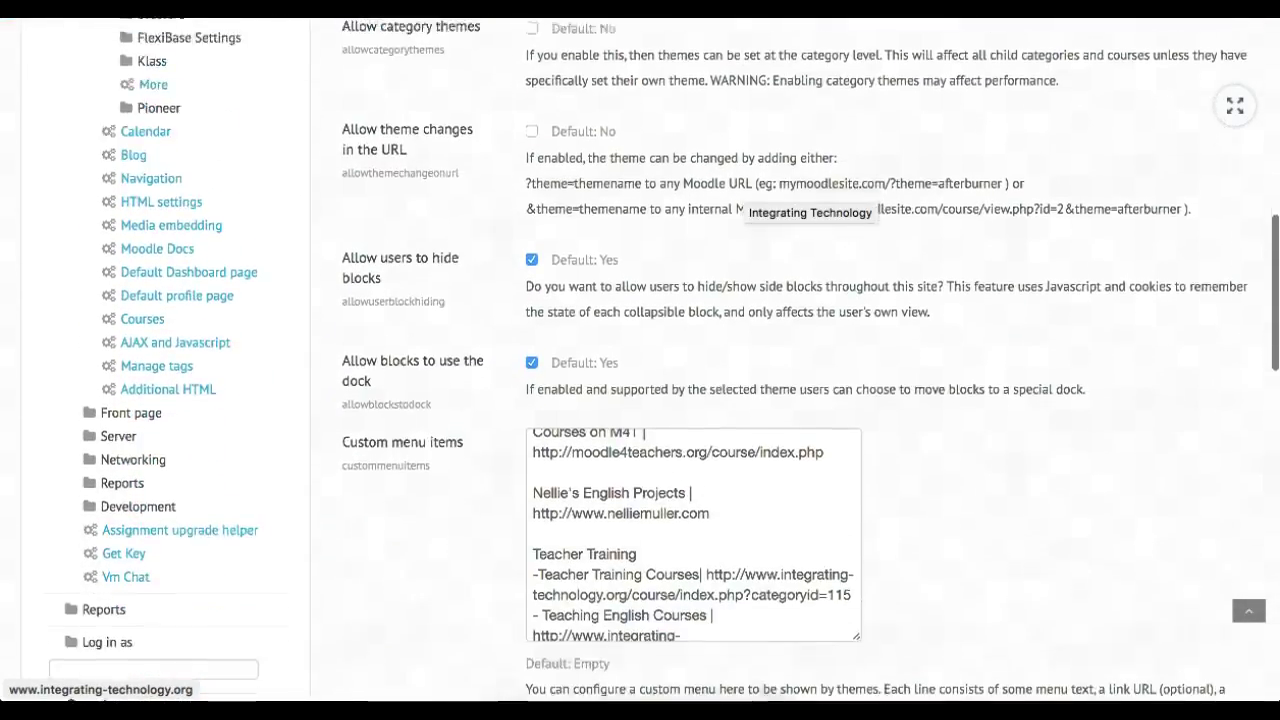
{"action": "scroll", "coordinate": [690, 400], "scroll_direction": "up", "scroll_amount": 1}
{"action": "scroll", "coordinate": [693, 400], "scroll_direction": "up", "scroll_amount": 3}
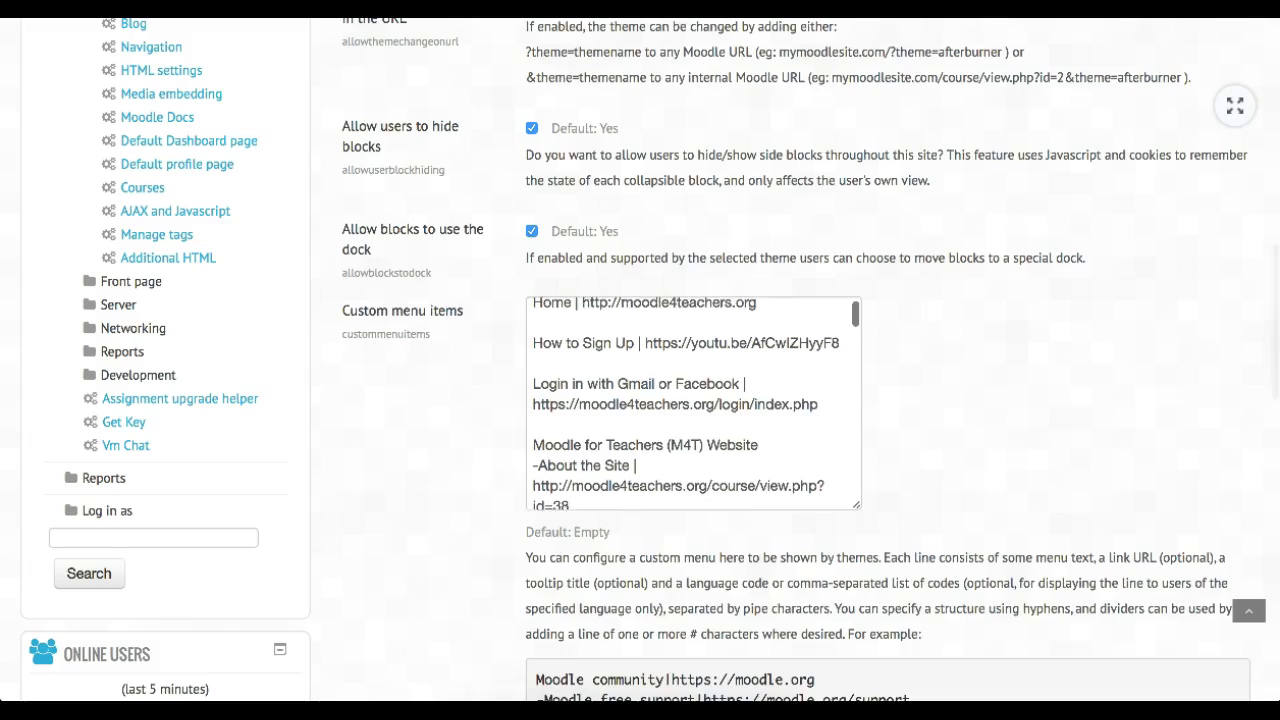
{"action": "scroll", "coordinate": [693, 400], "scroll_direction": "up", "scroll_amount": 2}
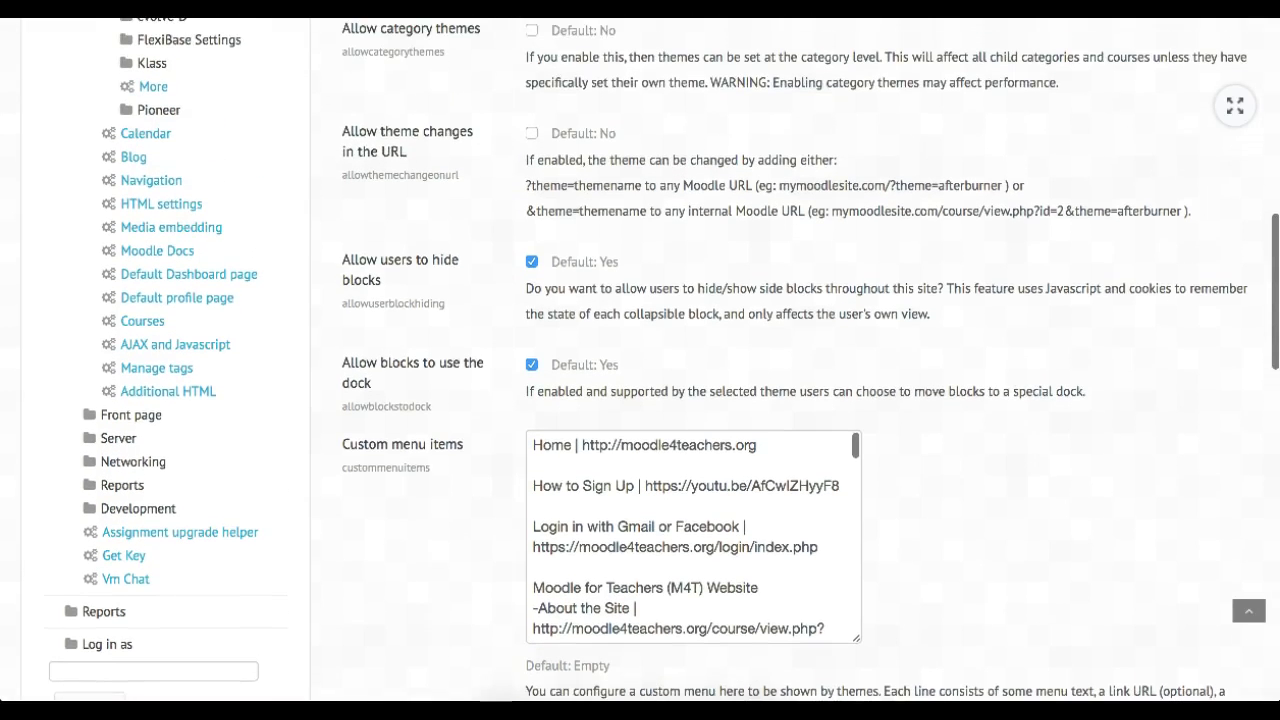
{"action": "left_click_drag", "start_coordinate": [582, 445], "coordinate": [756, 445]}
- Clear the selection in the How to Sign Up line, showing the Teacher Training Courses entry
{"action": "scroll", "coordinate": [693, 535], "scroll_direction": "down", "scroll_amount": 3}
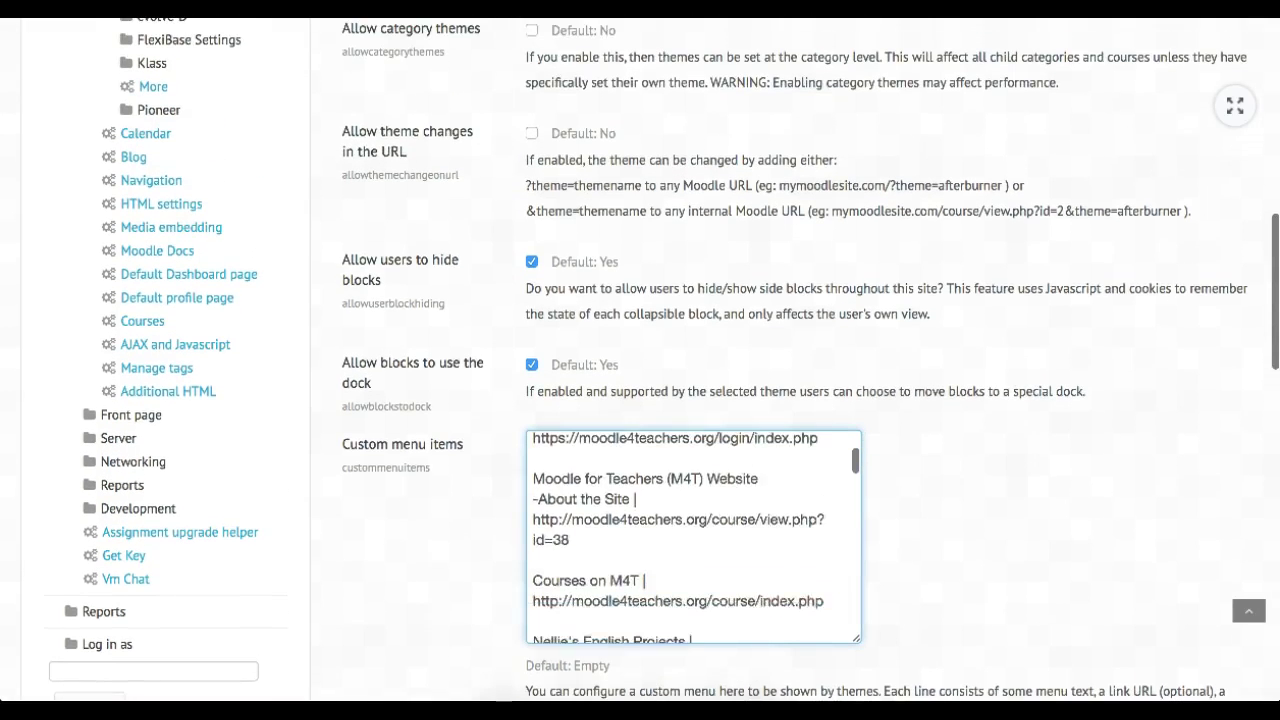
{"action": "scroll", "coordinate": [693, 535], "scroll_direction": "up", "scroll_amount": 2}
{"action": "scroll", "coordinate": [693, 535], "scroll_direction": "up", "scroll_amount": 1}
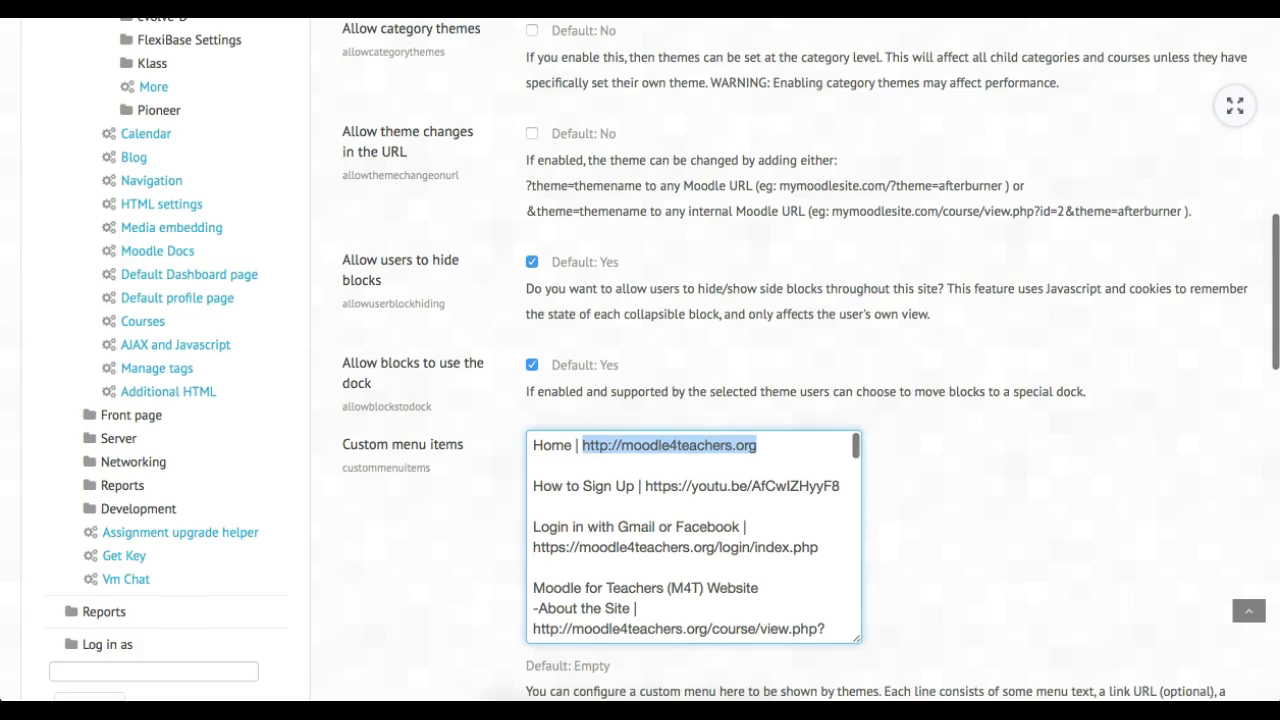
{"action": "left_click", "coordinate": [640, 486]}
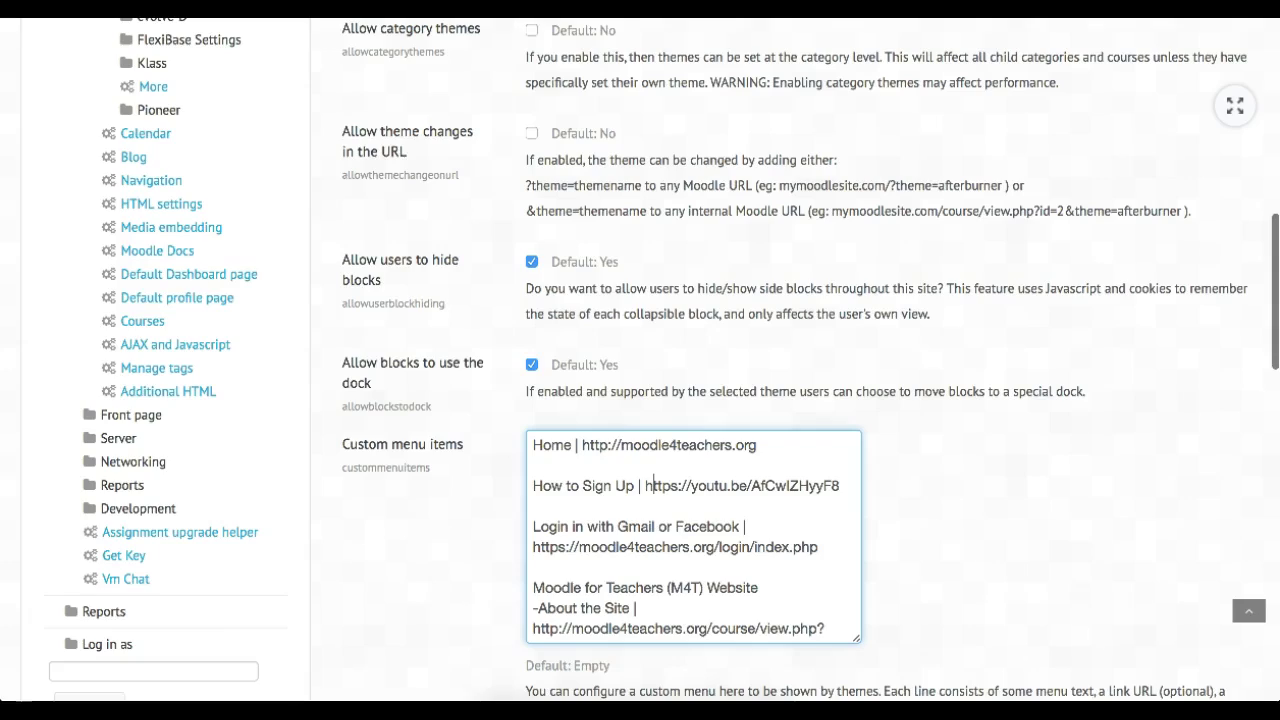
{"action": "scroll", "coordinate": [693, 535], "scroll_direction": "down", "scroll_amount": 1}
{"action": "scroll", "coordinate": [693, 535], "scroll_direction": "down", "scroll_amount": 3}
{"action": "scroll", "coordinate": [693, 535], "scroll_direction": "down", "scroll_amount": 5}
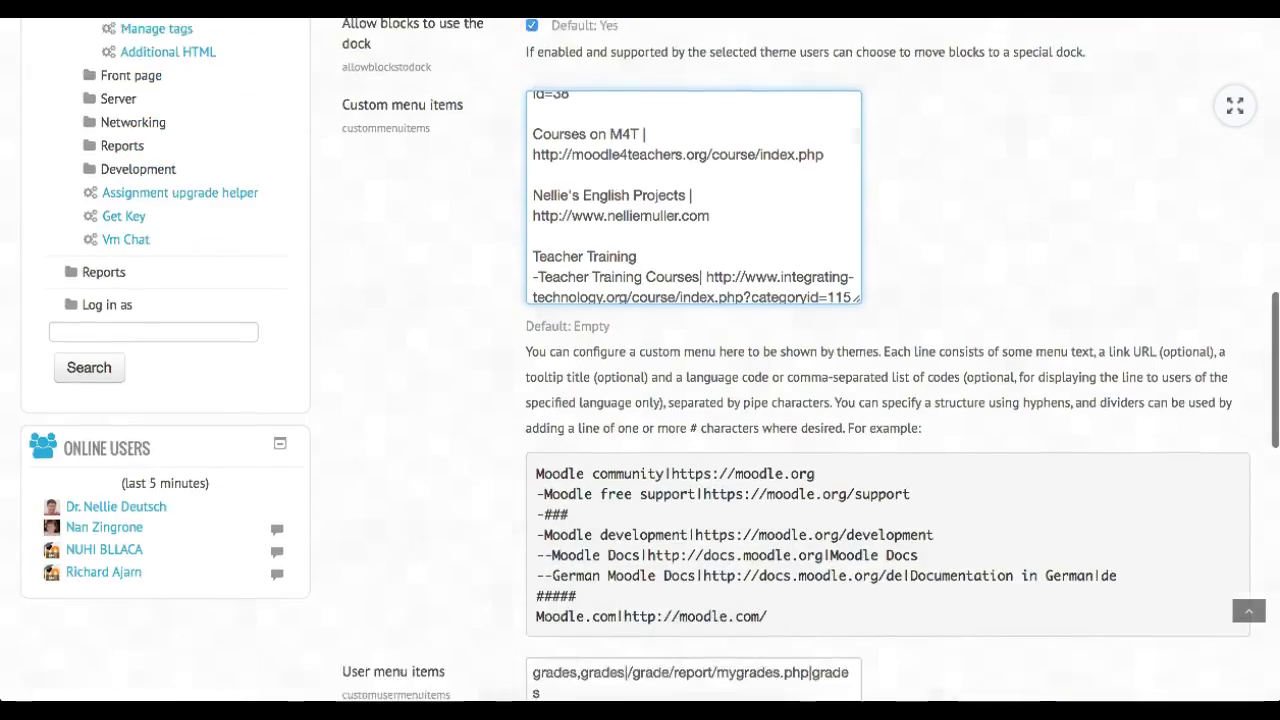
{"action": "scroll", "coordinate": [693, 535], "scroll_direction": "down", "scroll_amount": 4}
{"action": "scroll", "coordinate": [693, 535], "scroll_direction": "down", "scroll_amount": 2}
{"action": "scroll", "coordinate": [693, 535], "scroll_direction": "down", "scroll_amount": 2}
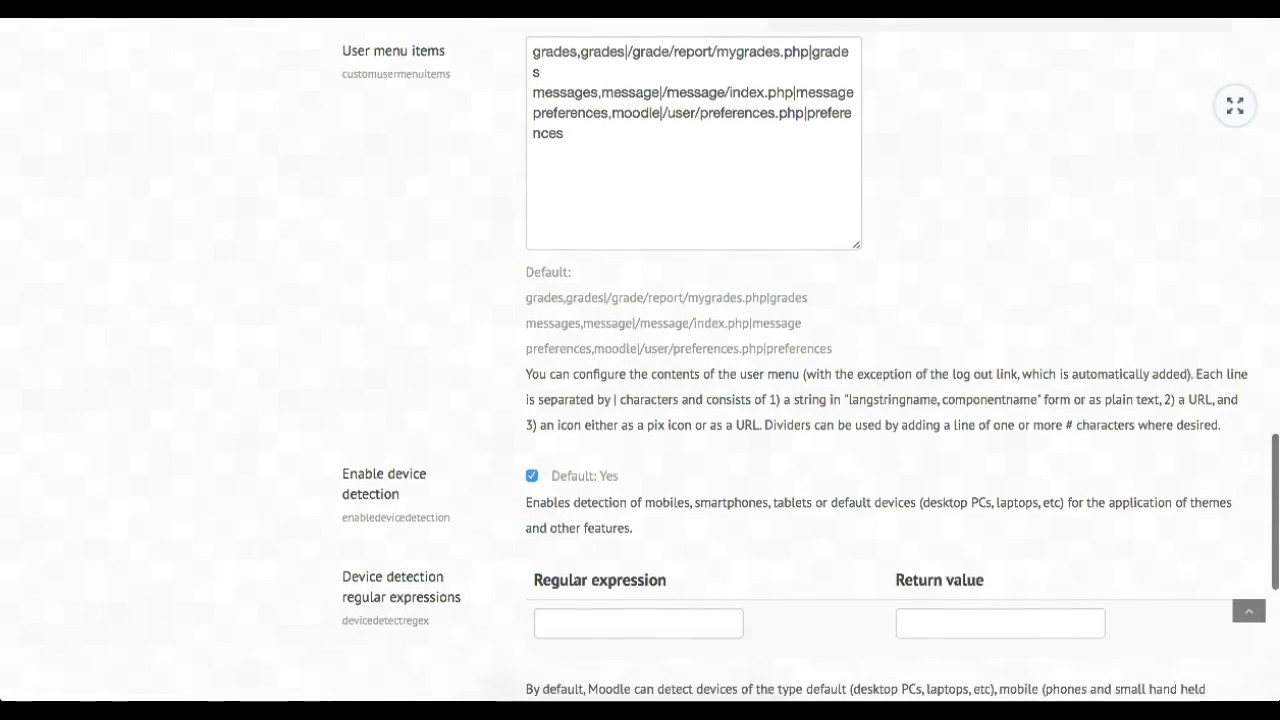
{"action": "scroll", "coordinate": [693, 535], "scroll_direction": "down", "scroll_amount": 2}
{"action": "scroll", "coordinate": [693, 535], "scroll_direction": "down", "scroll_amount": 2}
{"action": "scroll", "coordinate": [693, 535], "scroll_direction": "down", "scroll_amount": 1}
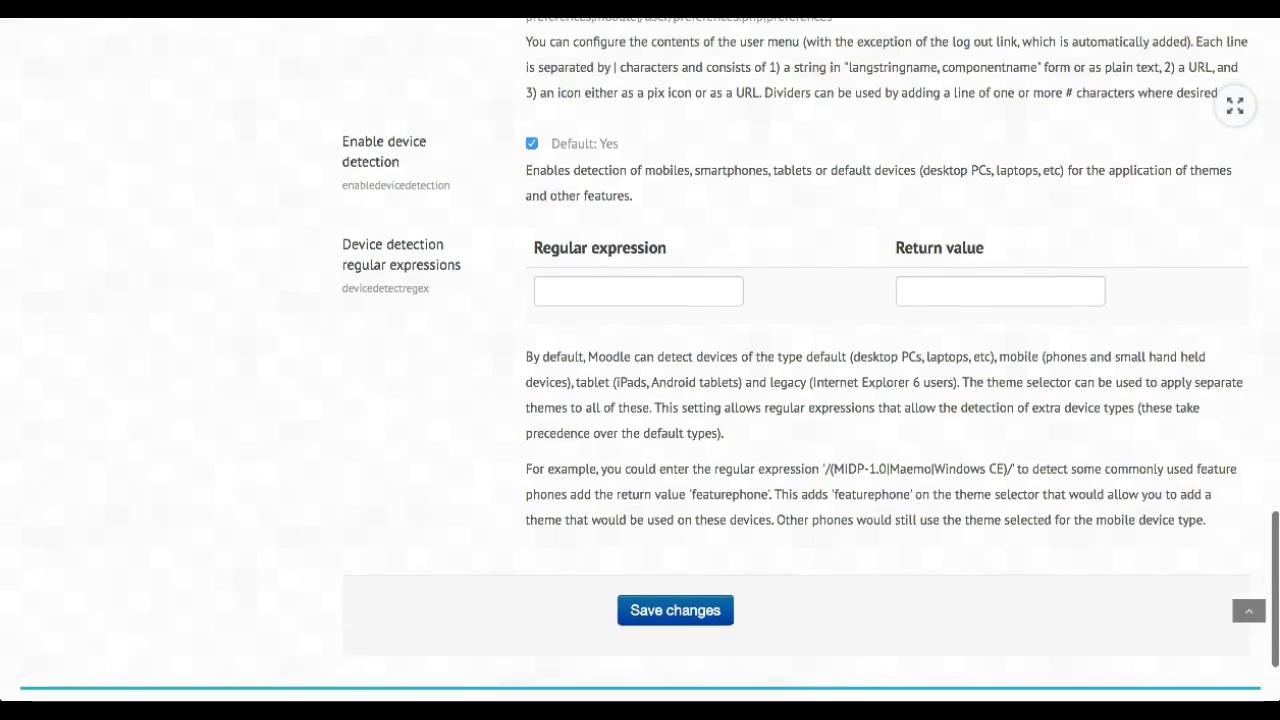
{"action": "scroll", "coordinate": [693, 535], "scroll_direction": "up", "scroll_amount": 3}
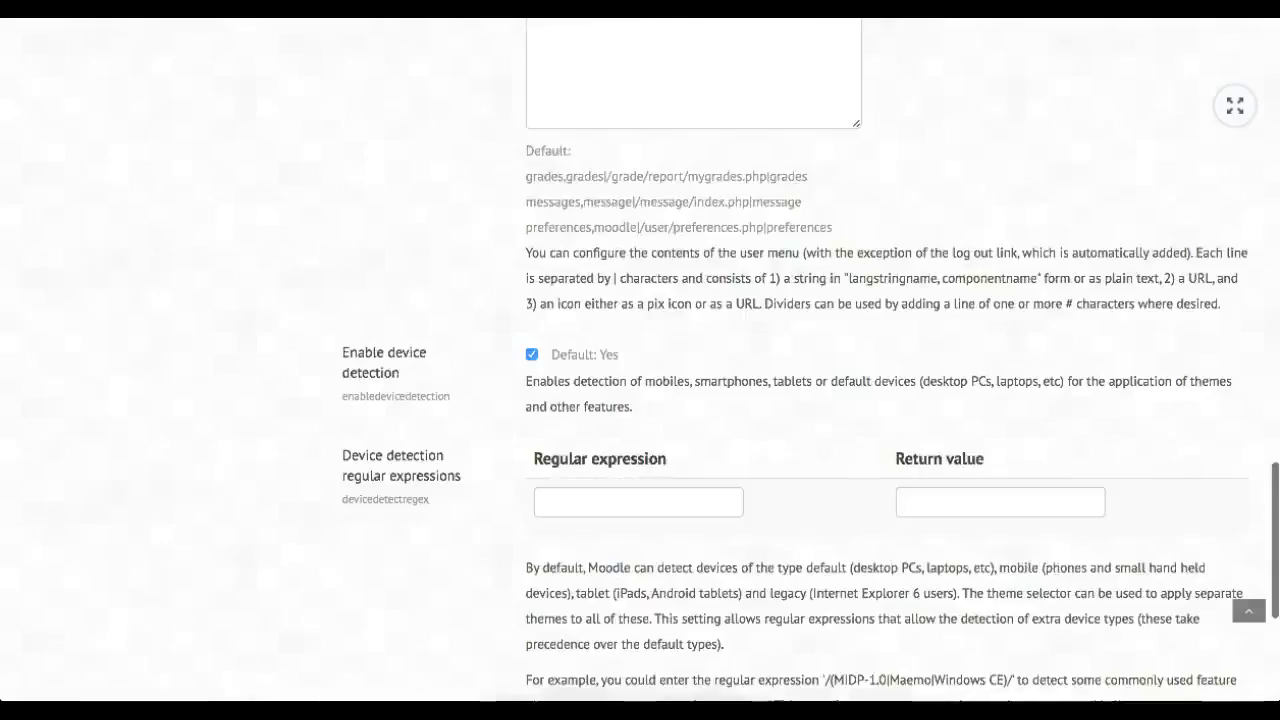
{"action": "scroll", "coordinate": [693, 535], "scroll_direction": "up", "scroll_amount": 5}
{"action": "scroll", "coordinate": [693, 535], "scroll_direction": "up", "scroll_amount": 4}
{"action": "scroll", "coordinate": [693, 535], "scroll_direction": "up", "scroll_amount": 4}
{"action": "scroll", "coordinate": [693, 535], "scroll_direction": "up", "scroll_amount": 3}
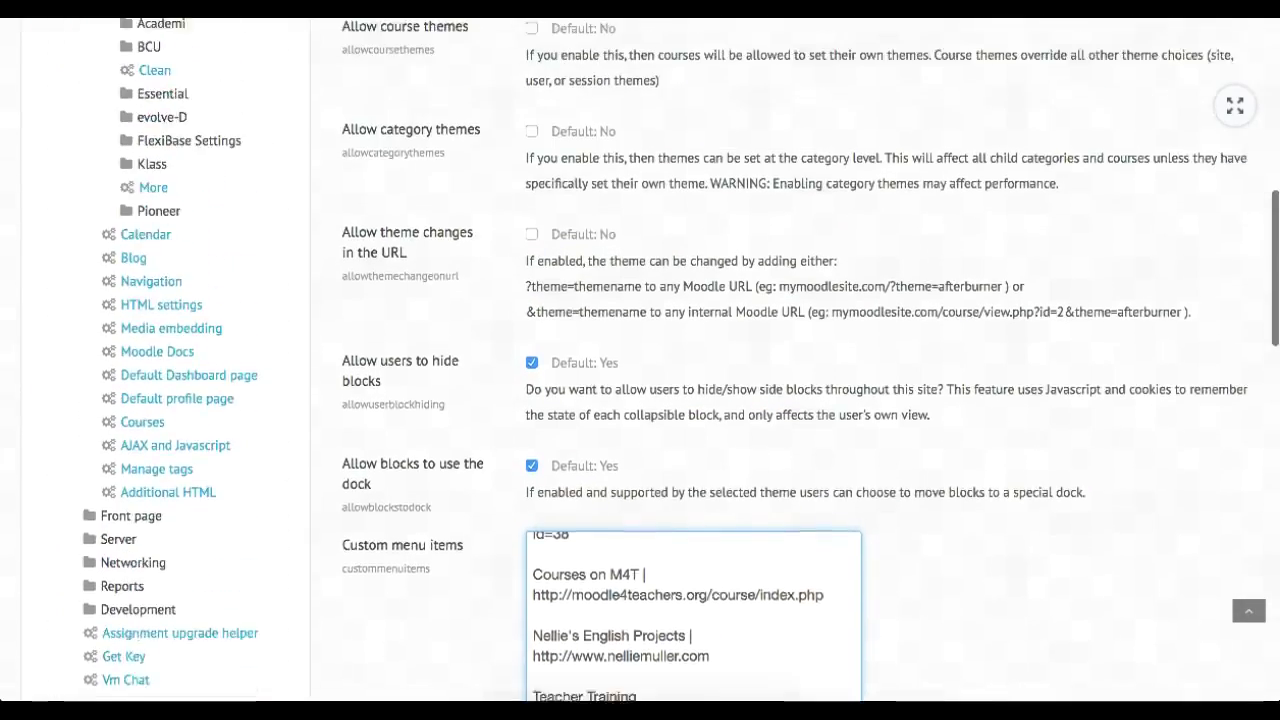
{"action": "scroll", "coordinate": [693, 535], "scroll_direction": "up", "scroll_amount": 1}
{"action": "scroll", "coordinate": [693, 535], "scroll_direction": "up", "scroll_amount": 2}
{"action": "scroll", "coordinate": [693, 535], "scroll_direction": "up", "scroll_amount": 2}
{"action": "scroll", "coordinate": [693, 535], "scroll_direction": "up", "scroll_amount": 3}
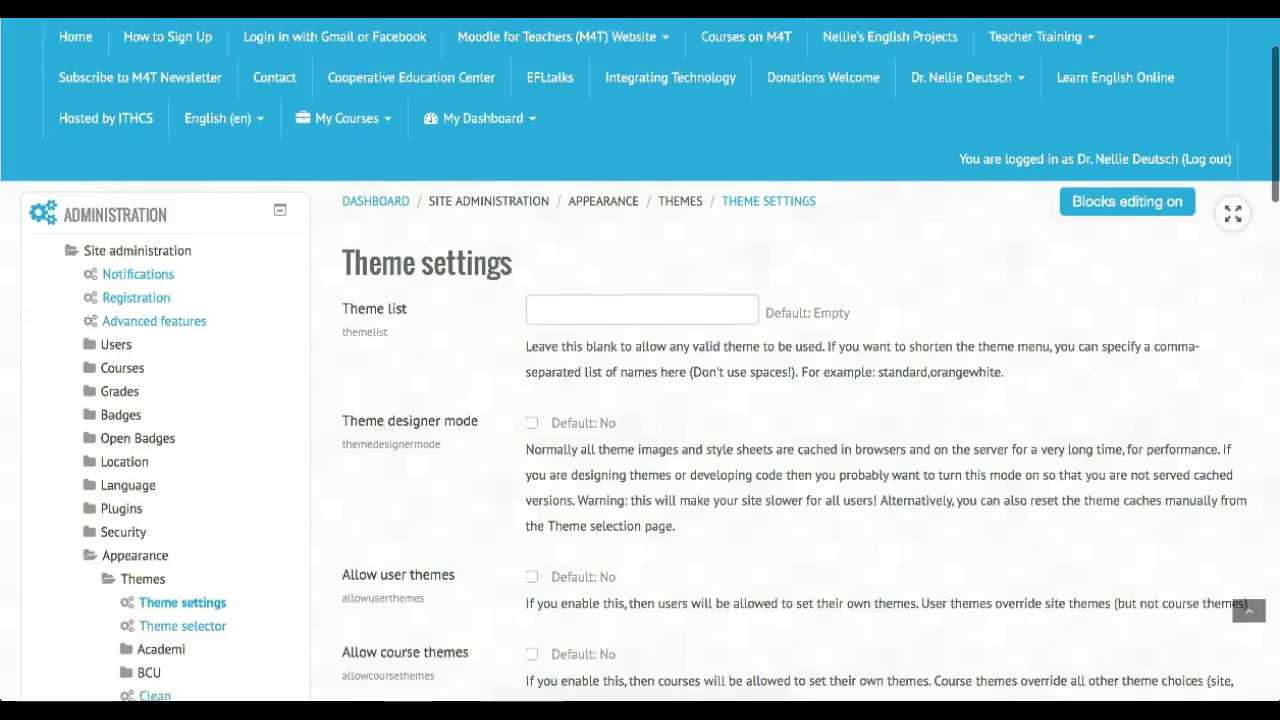
{"action": "scroll", "coordinate": [693, 535], "scroll_direction": "up", "scroll_amount": 2}
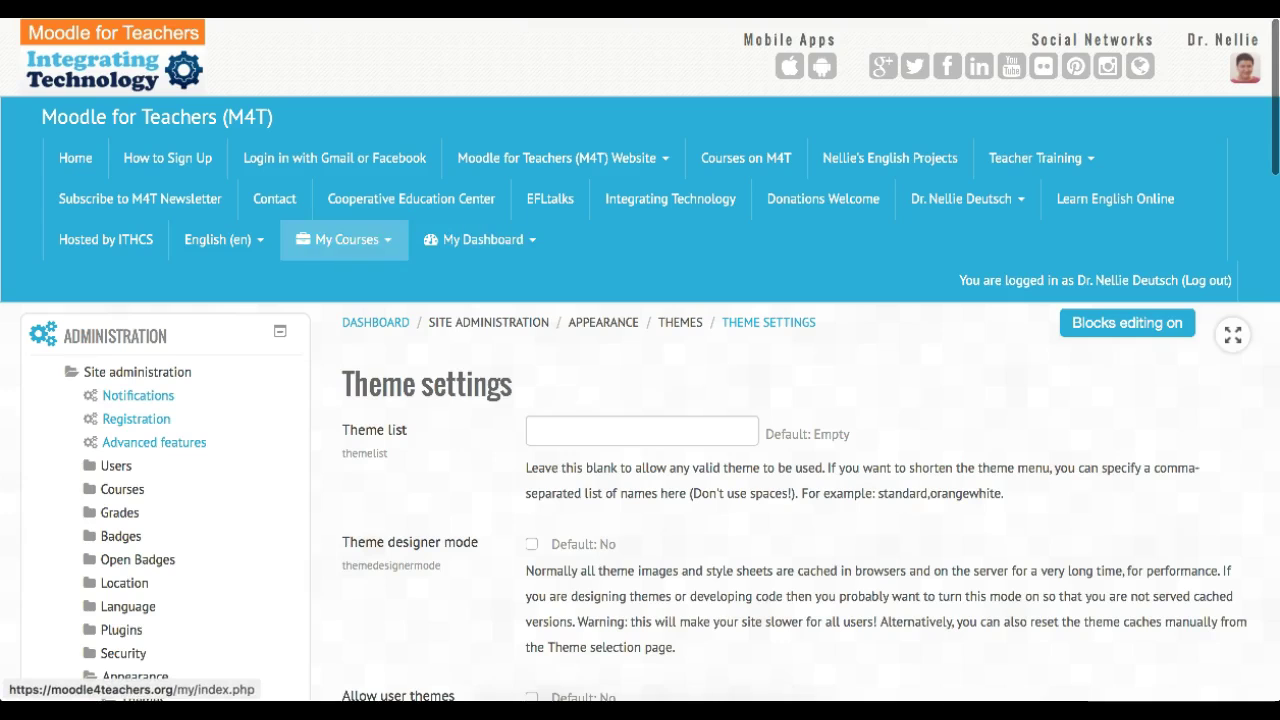
- Go to Moodle MOOC 8 from My Courses and scroll to its announcements and Help Desk and Lobby
{"action": "left_click", "coordinate": [343, 239]}
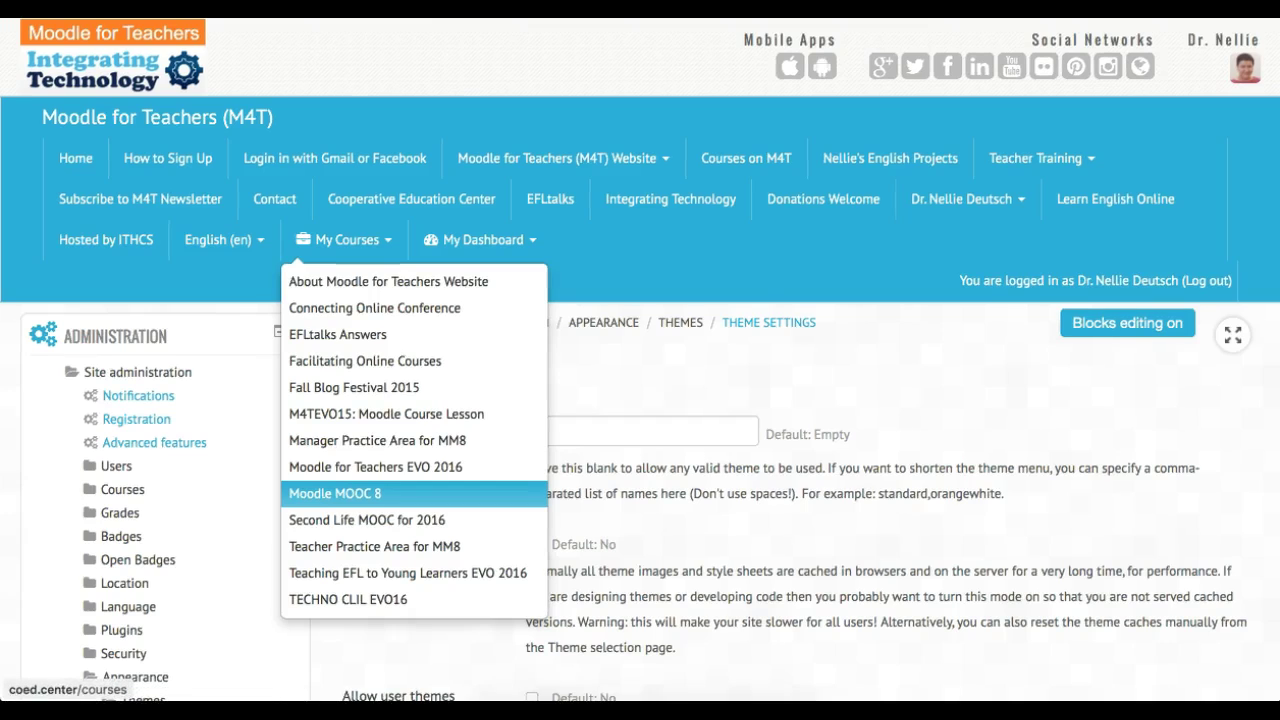
{"action": "left_click", "coordinate": [335, 493]}
{"action": "scroll", "coordinate": [640, 360], "scroll_direction": "down", "scroll_amount": 2}
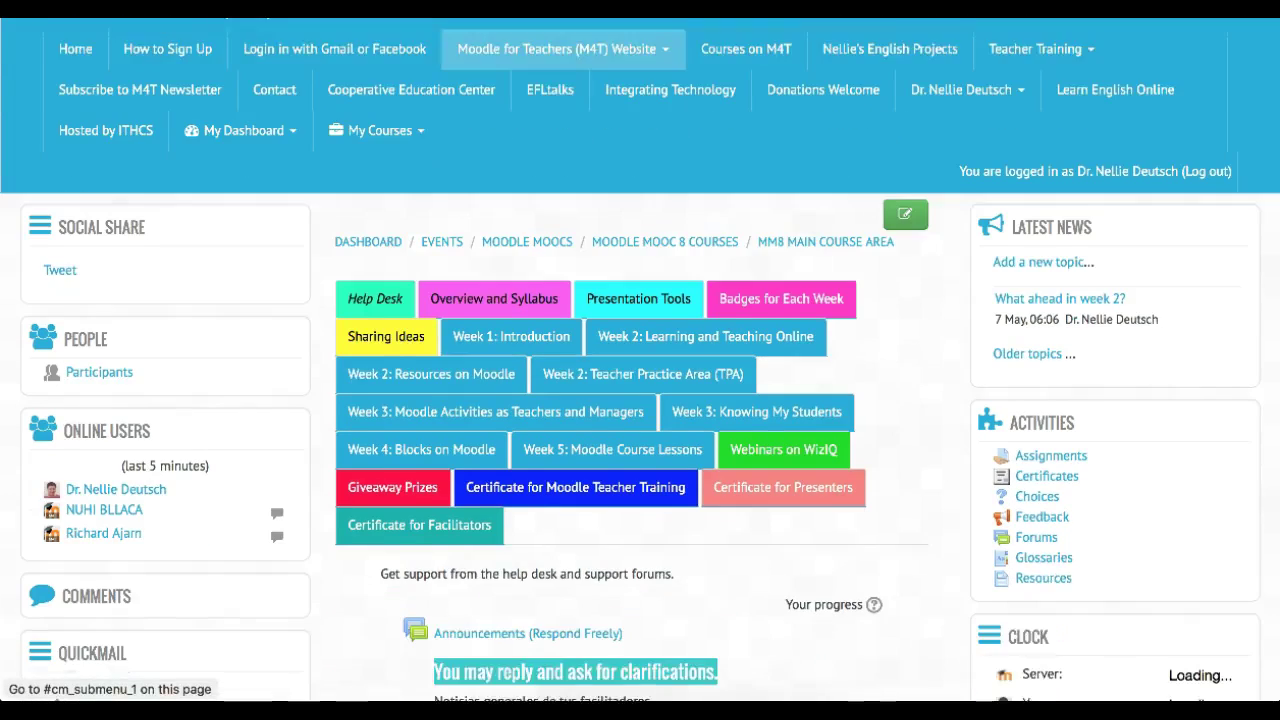
{"action": "scroll", "coordinate": [640, 360], "scroll_direction": "down", "scroll_amount": 1}
{"action": "scroll", "coordinate": [640, 360], "scroll_direction": "down", "scroll_amount": 2}
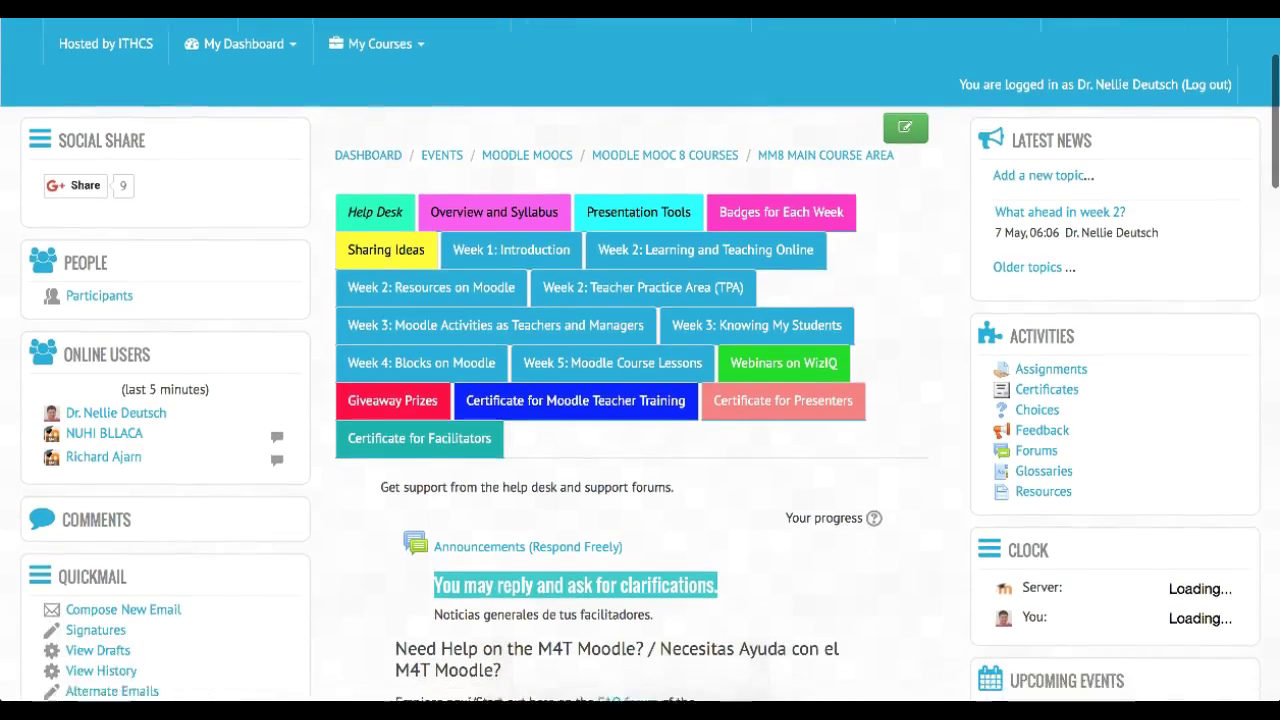
{"action": "scroll", "coordinate": [510, 160], "scroll_direction": "down", "scroll_amount": 1}
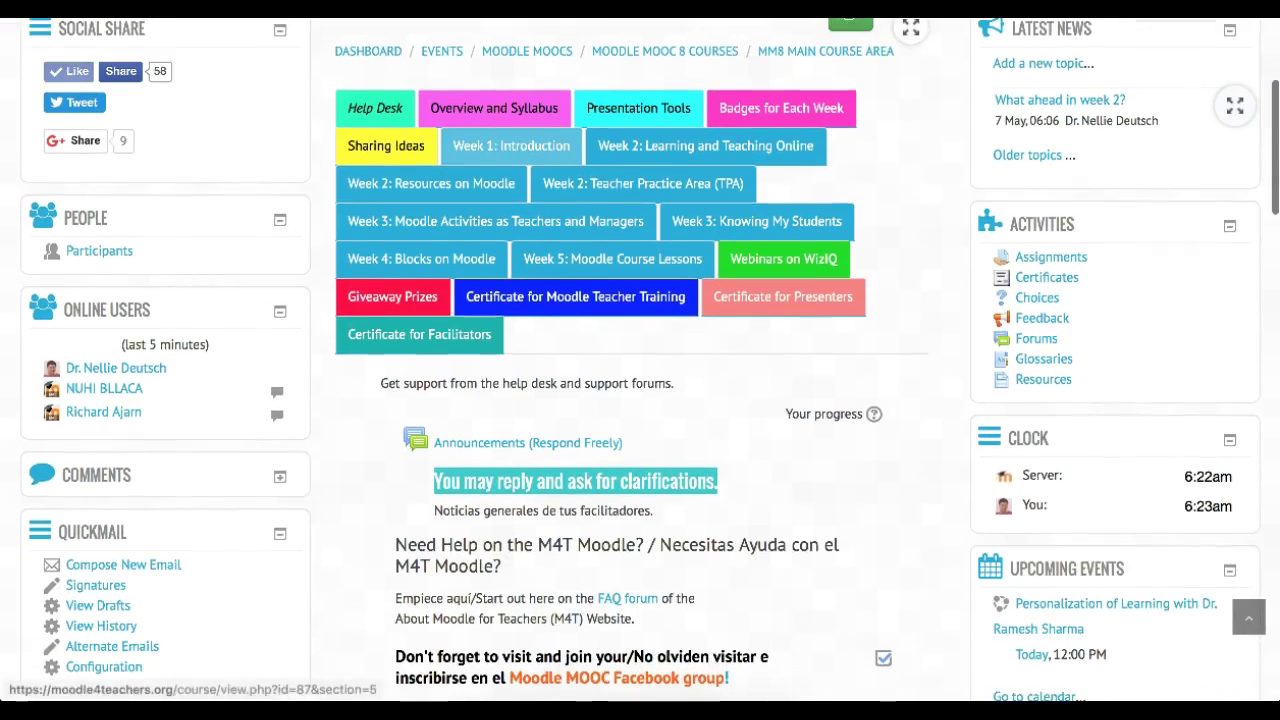
{"action": "scroll", "coordinate": [510, 160], "scroll_direction": "down", "scroll_amount": 1}
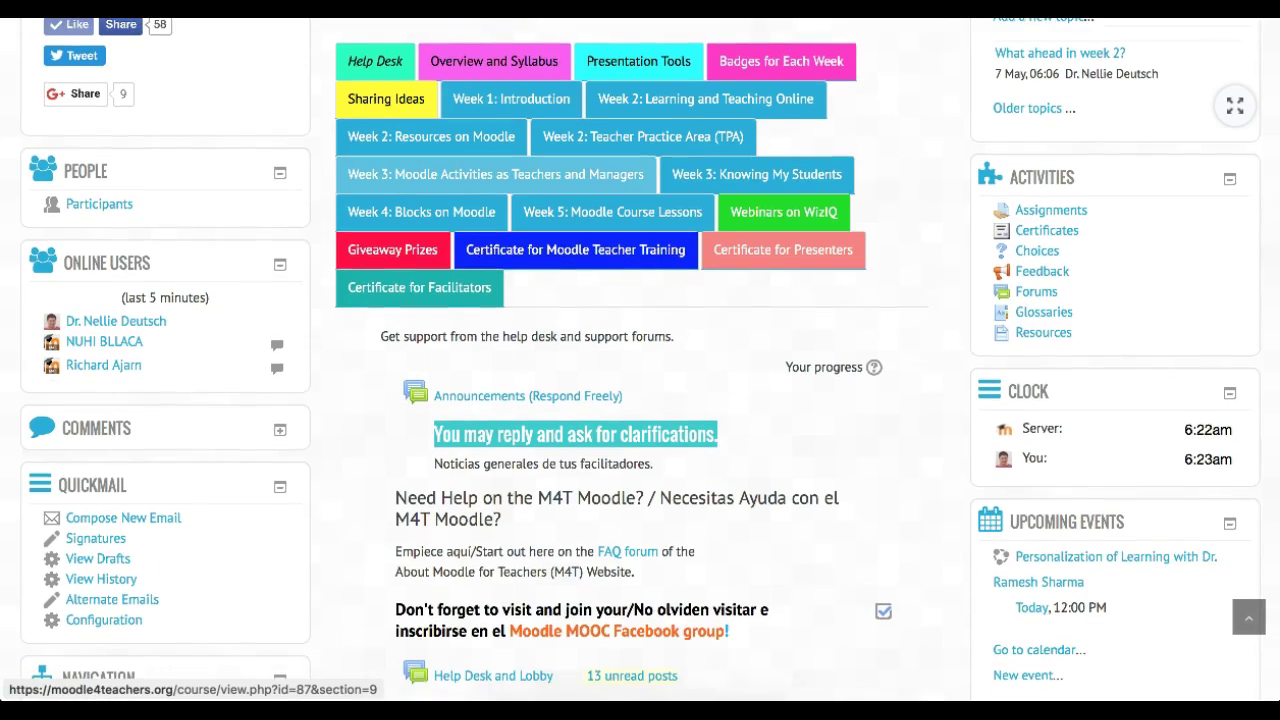